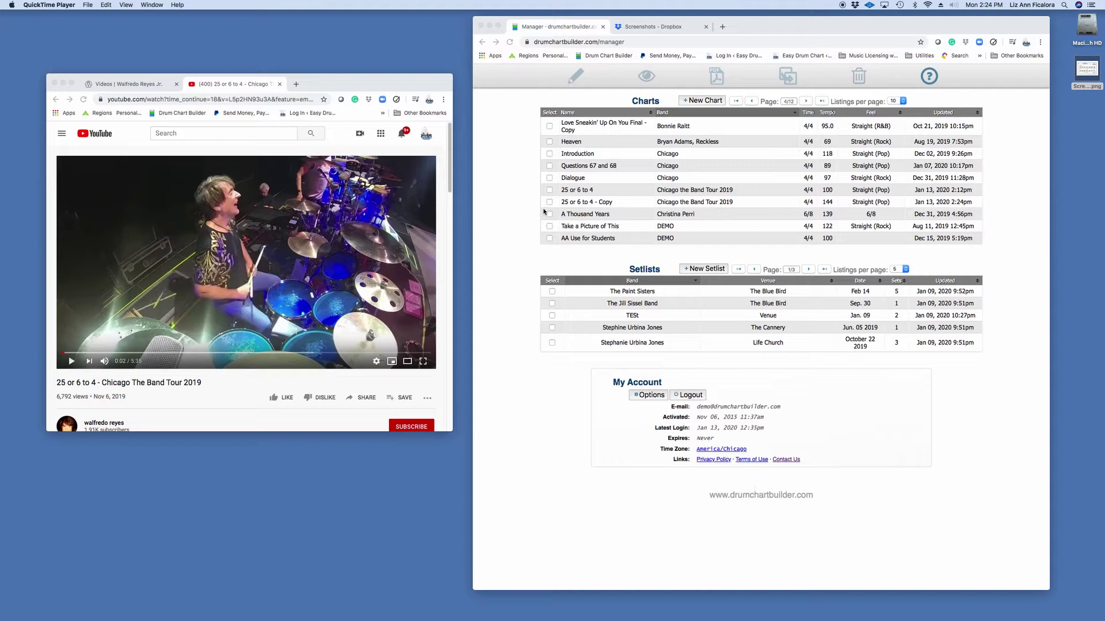
Select the '25 or 6 to 4 - Copy' chart in the chart manager for editing
left_click(550, 204)
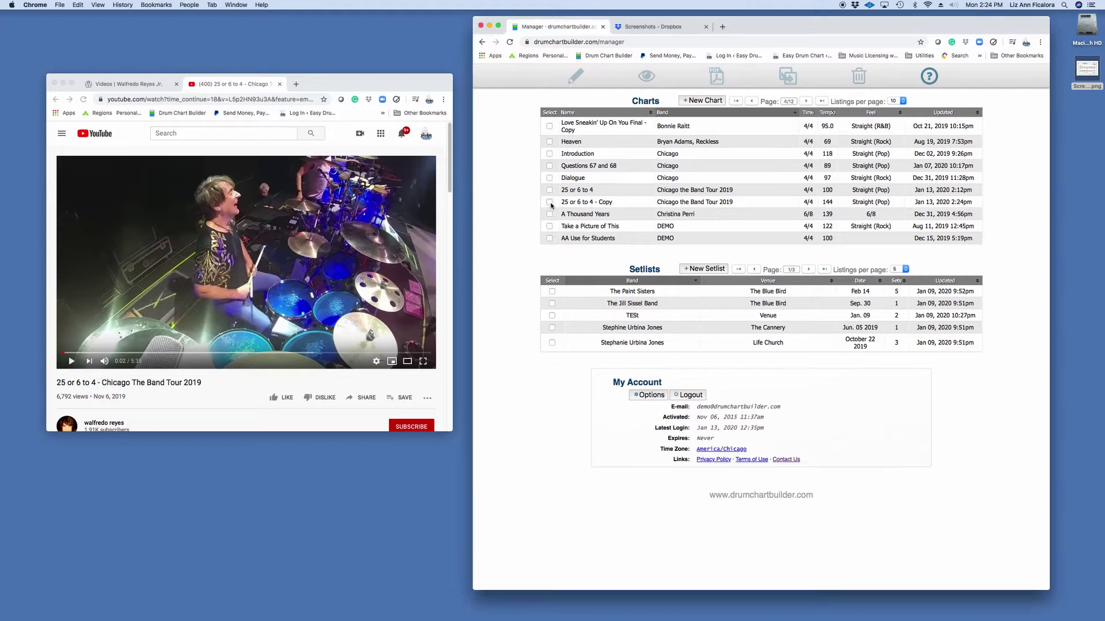
left_click(550, 203)
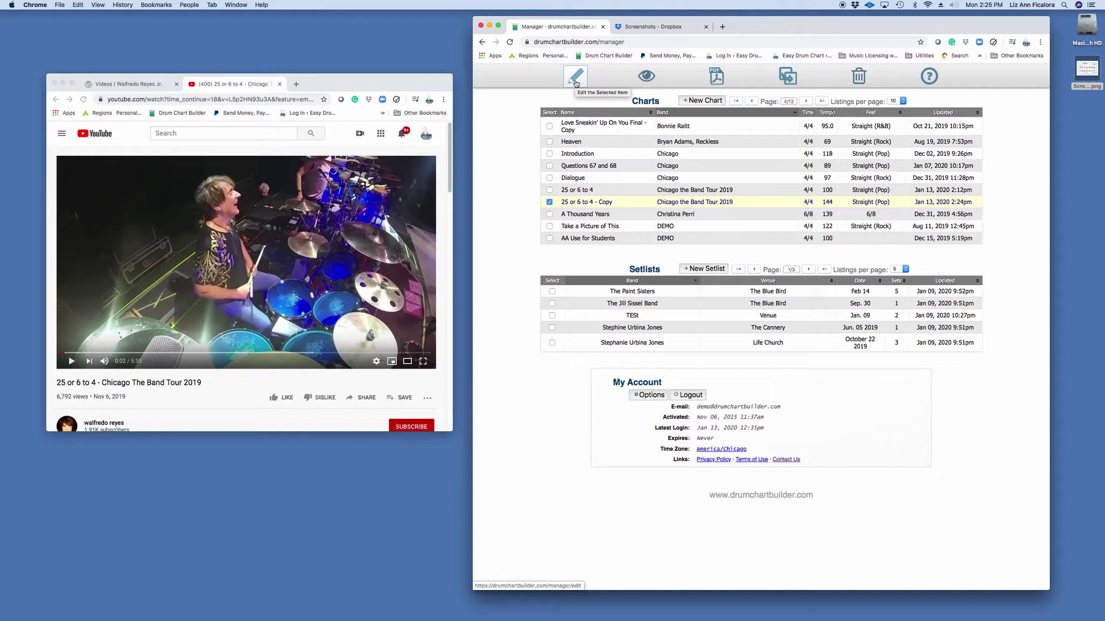
left_click(575, 81)
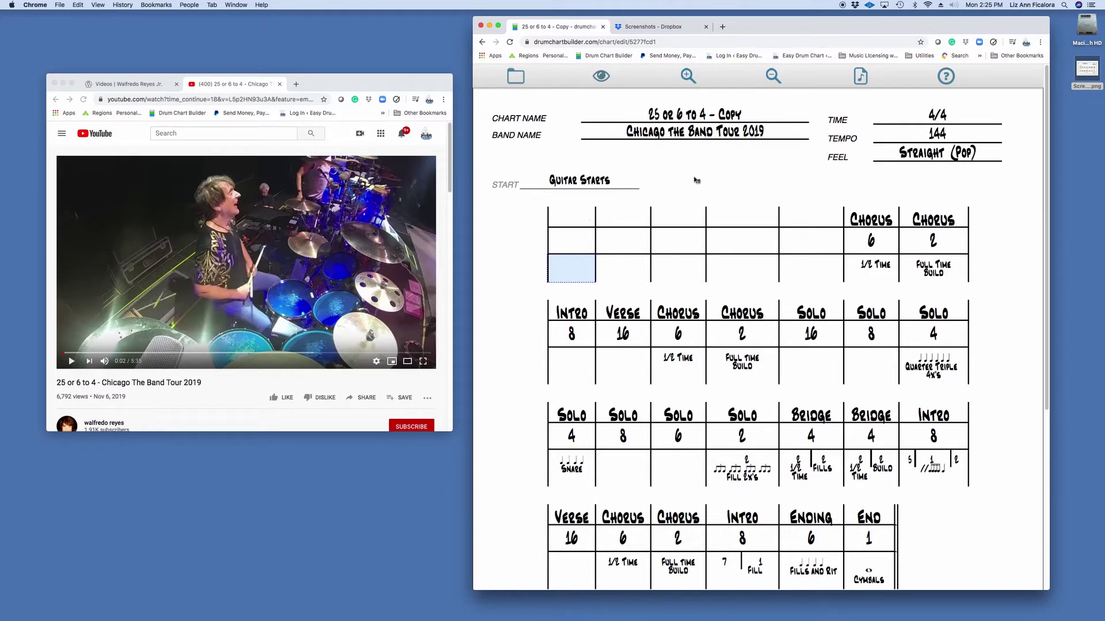
right_click(780, 115)
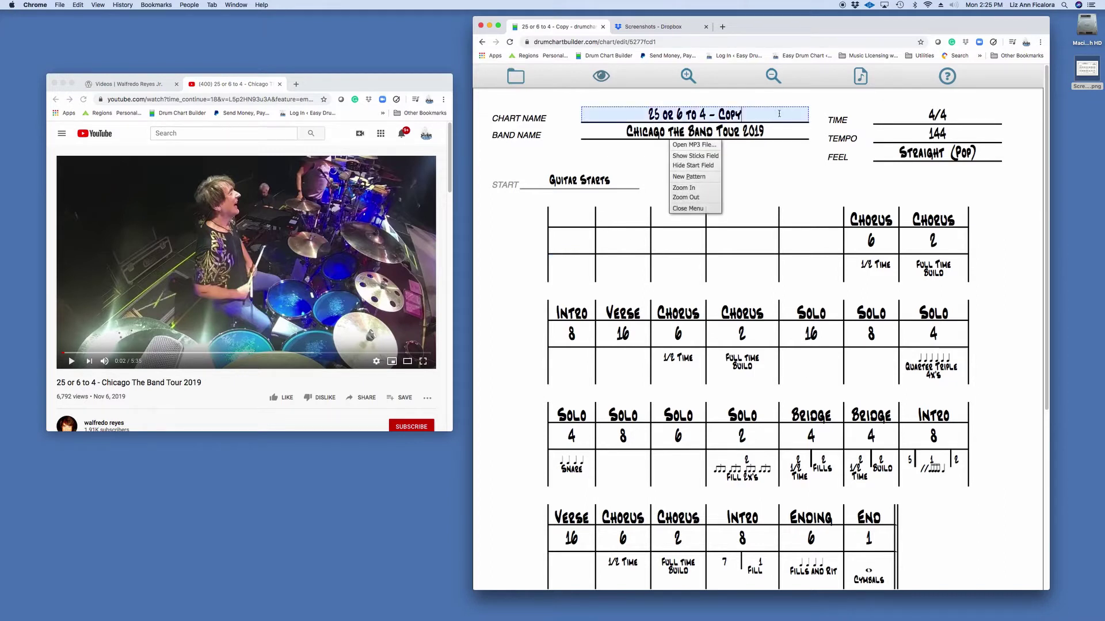
right_click(785, 131)
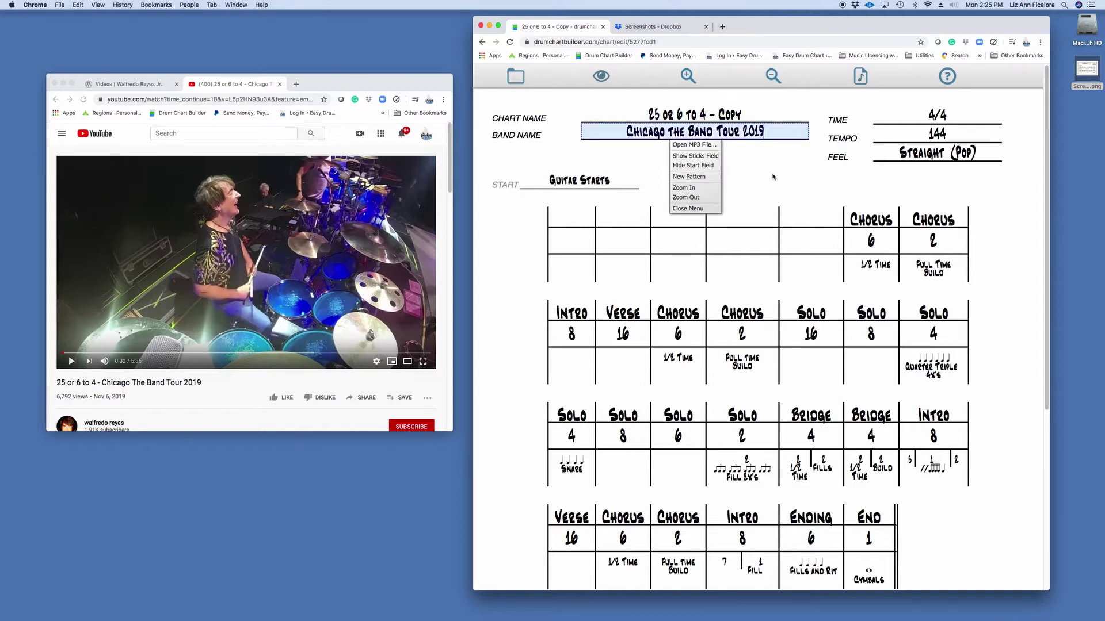
left_click(636, 176)
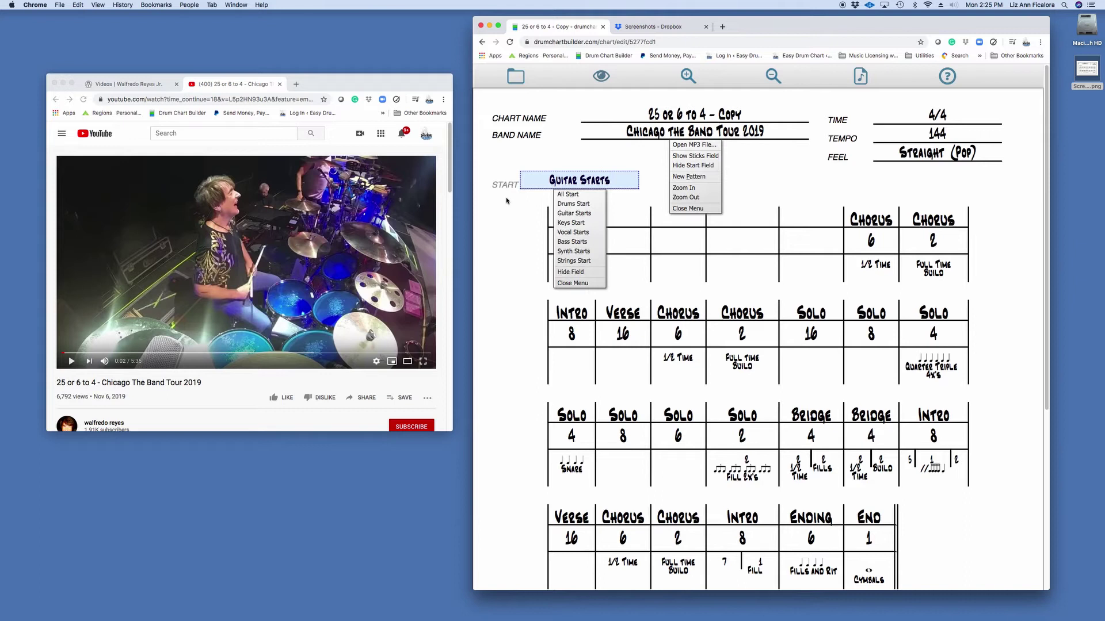
left_click(974, 116)
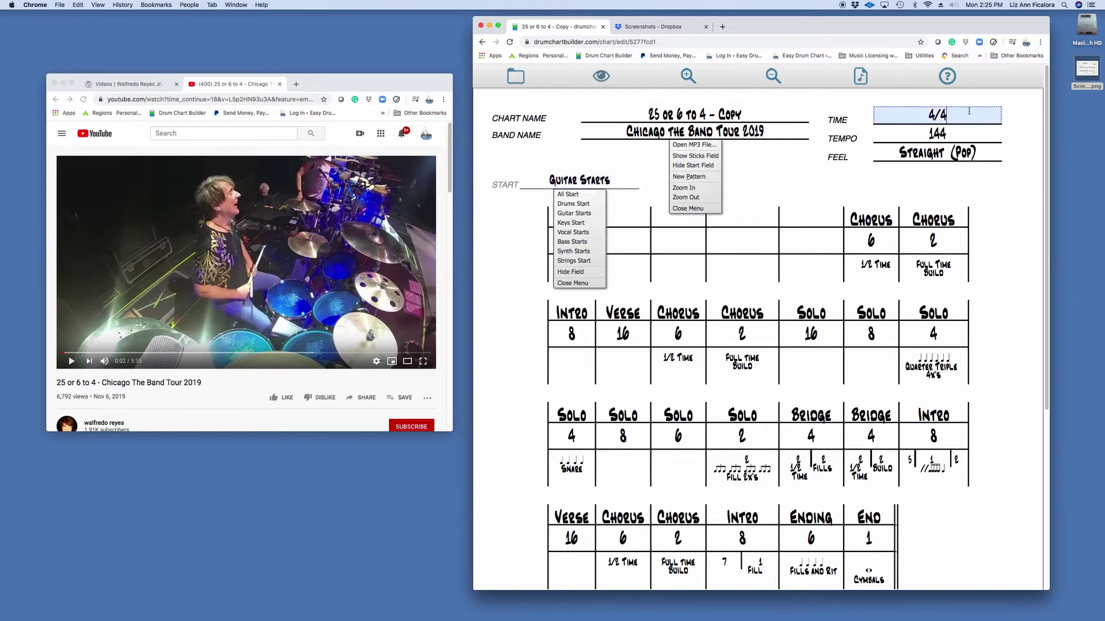
left_click(978, 132)
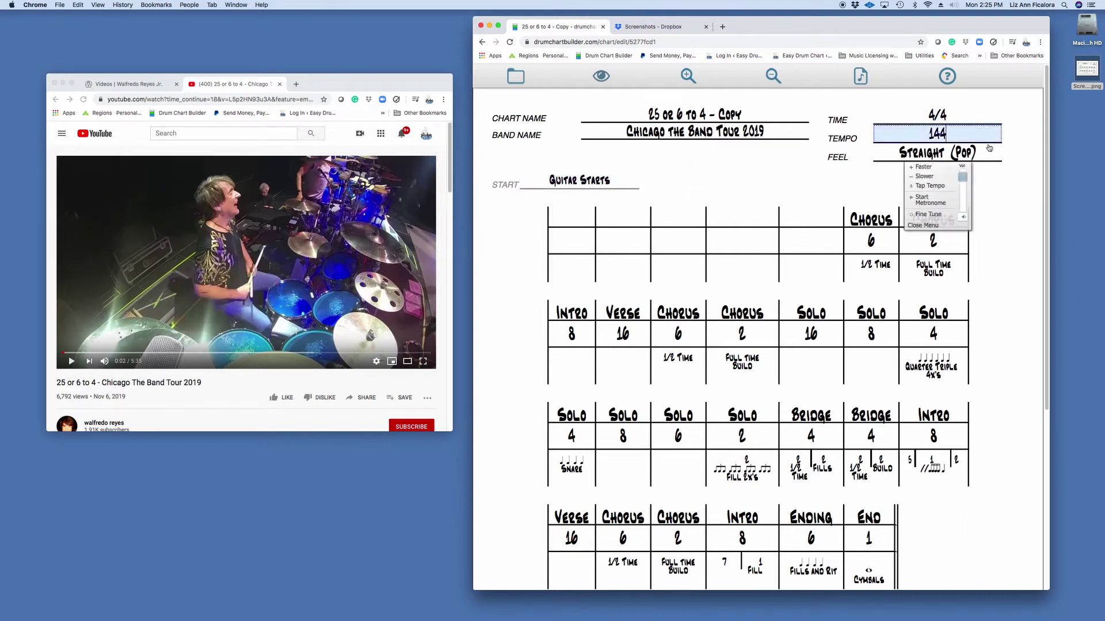
left_click(989, 153)
left_click(815, 197)
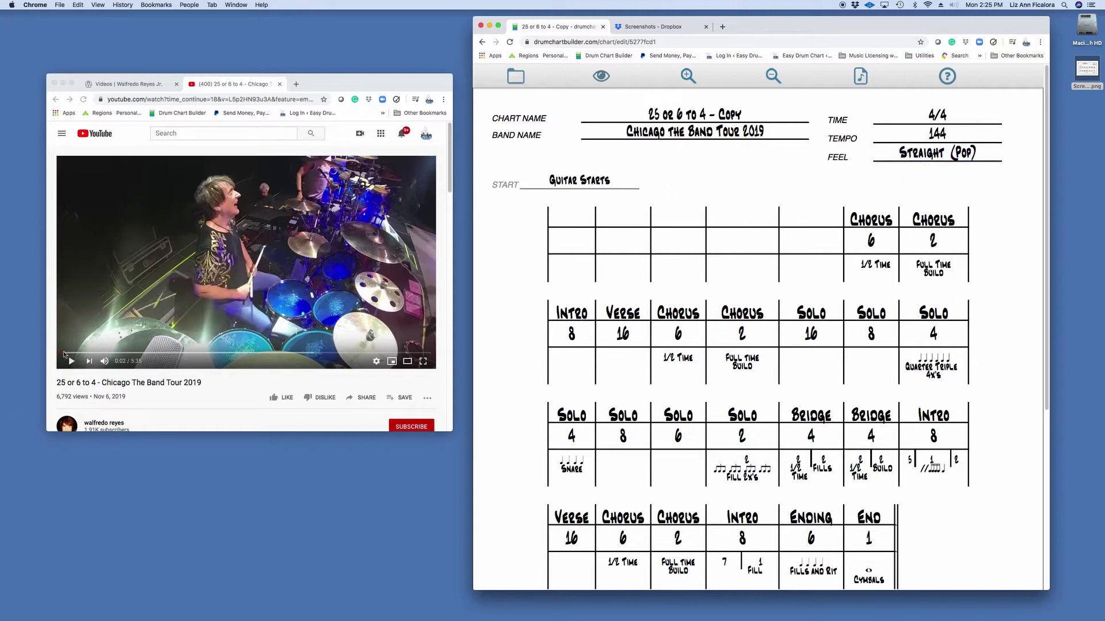
left_click(64, 353)
left_click(63, 352)
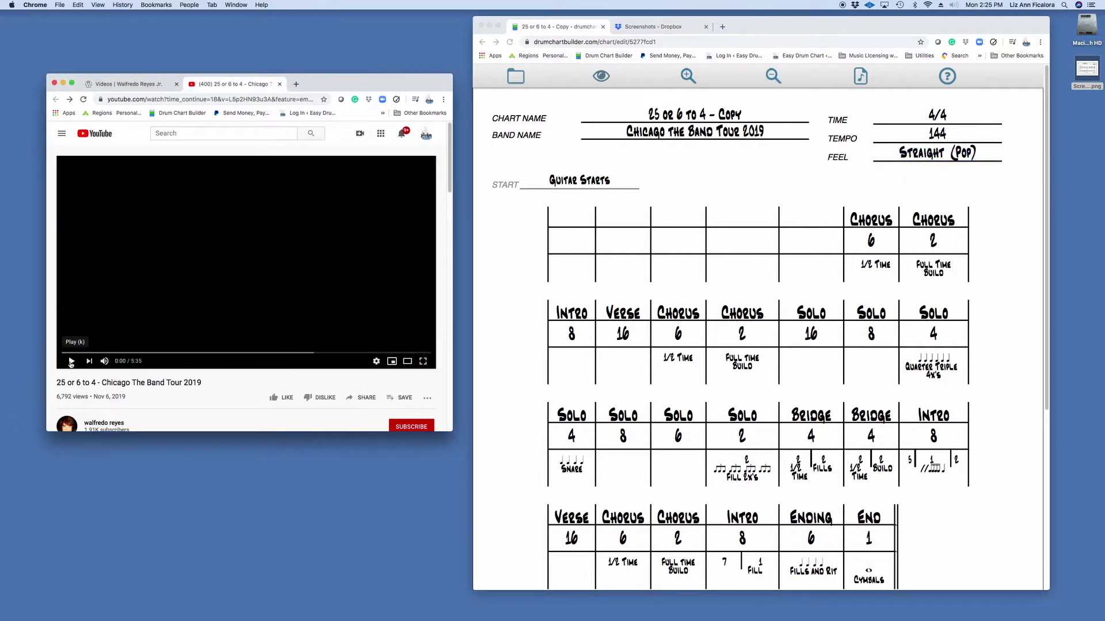
left_click(71, 361)
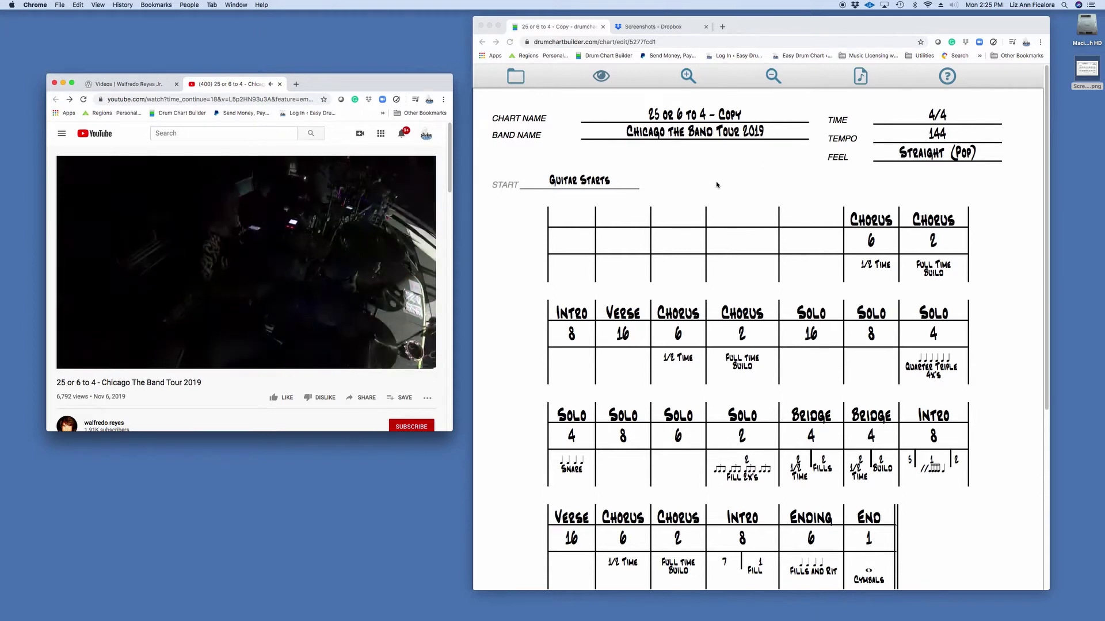
left_click(626, 183)
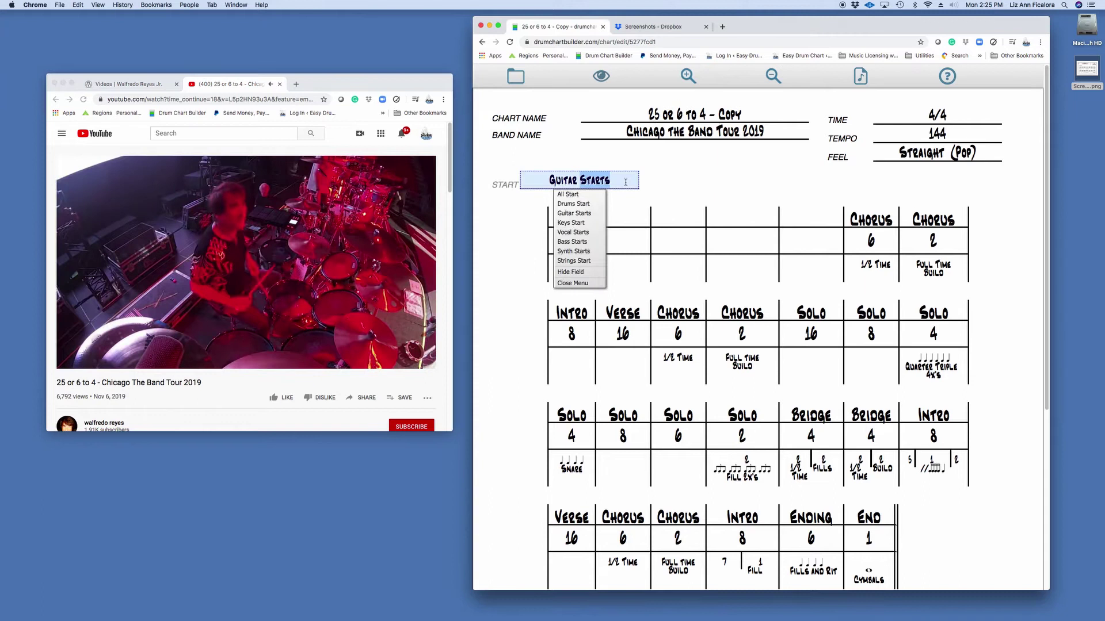
left_click(590, 213)
left_click(964, 119)
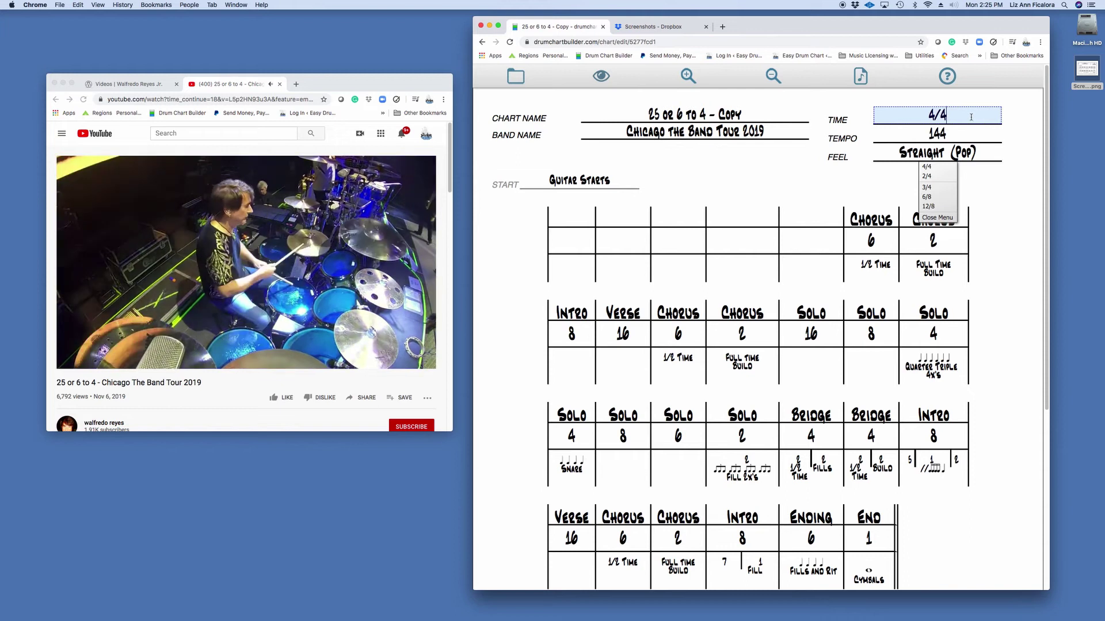
left_click(966, 132)
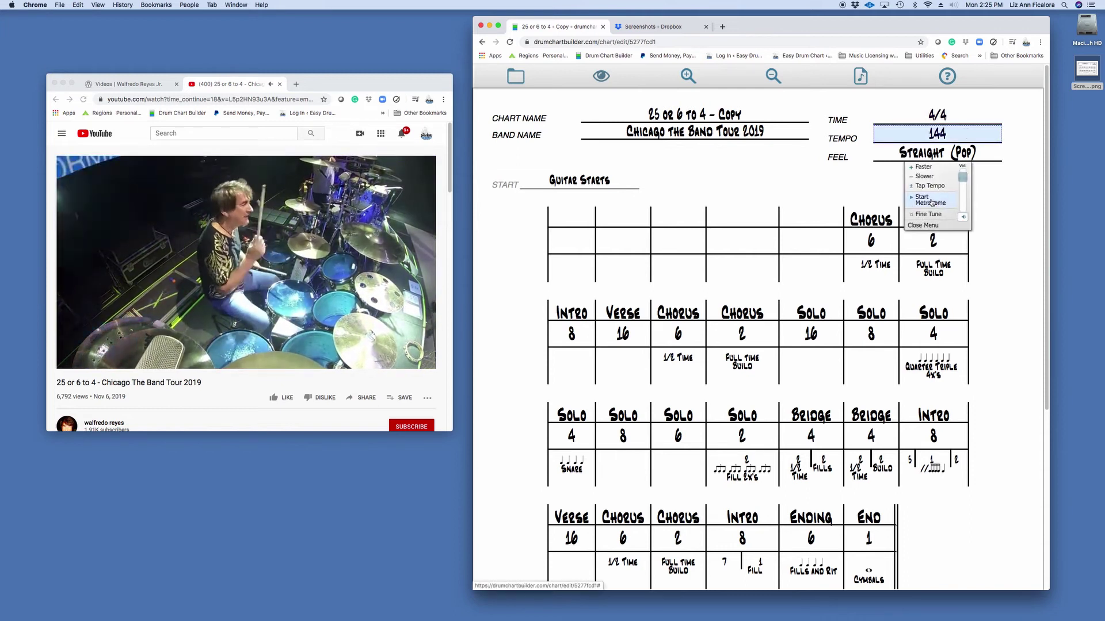
left_click(931, 203)
left_click(931, 203)
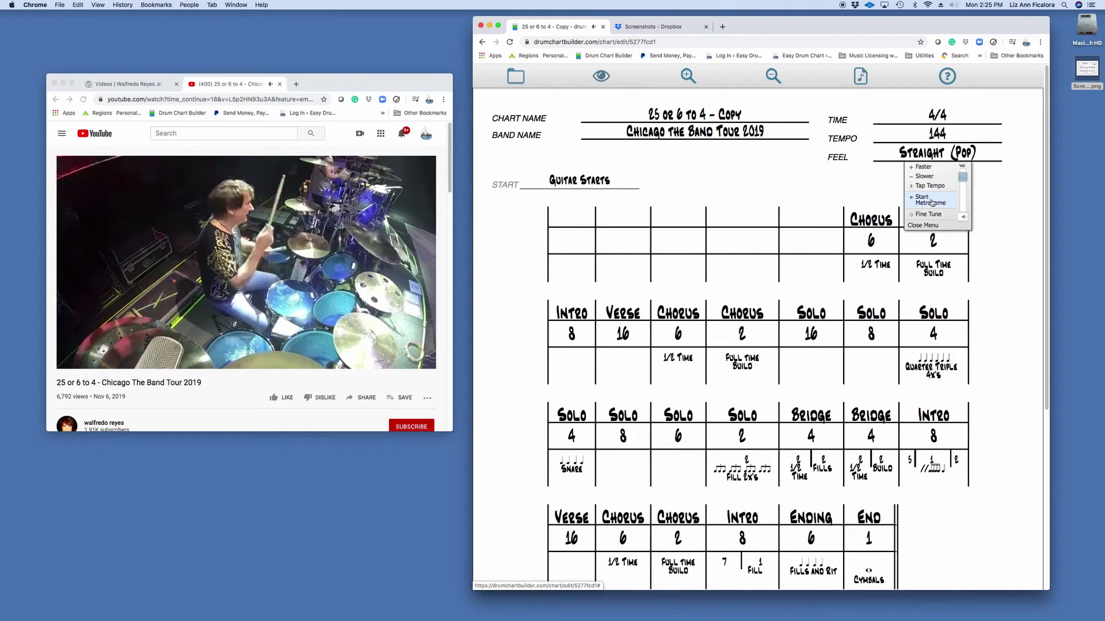
left_click(997, 156)
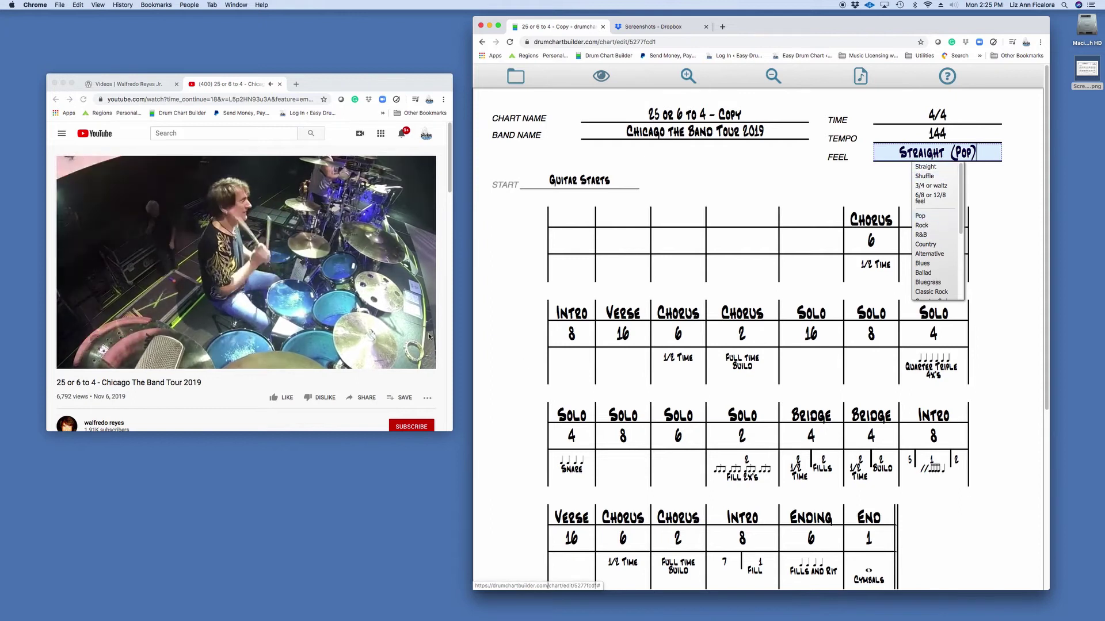
left_click(71, 361)
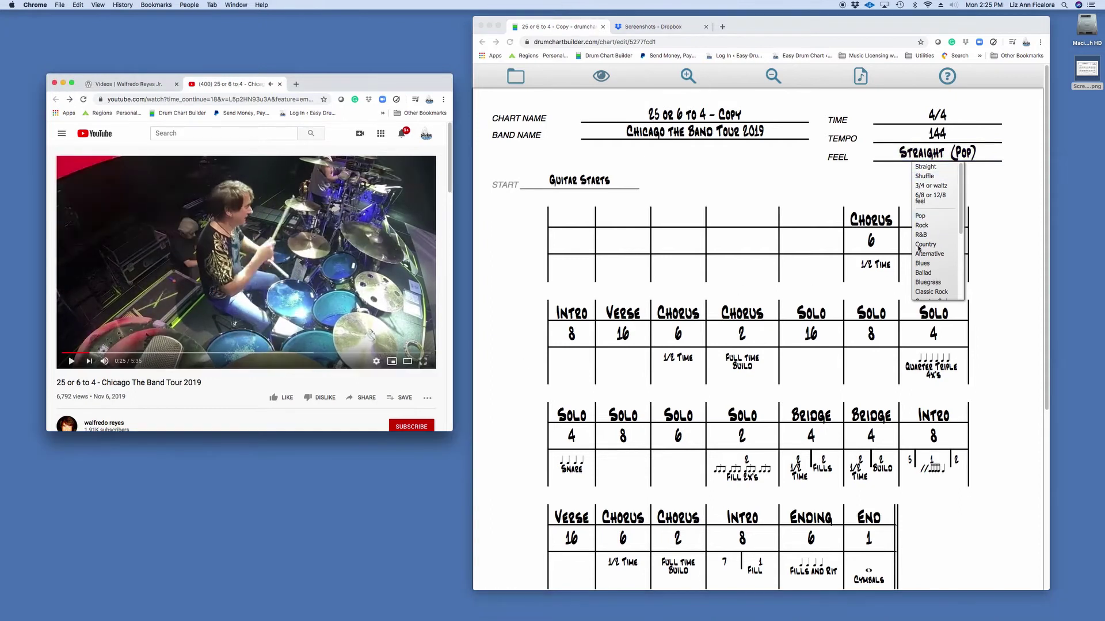
left_click(971, 165)
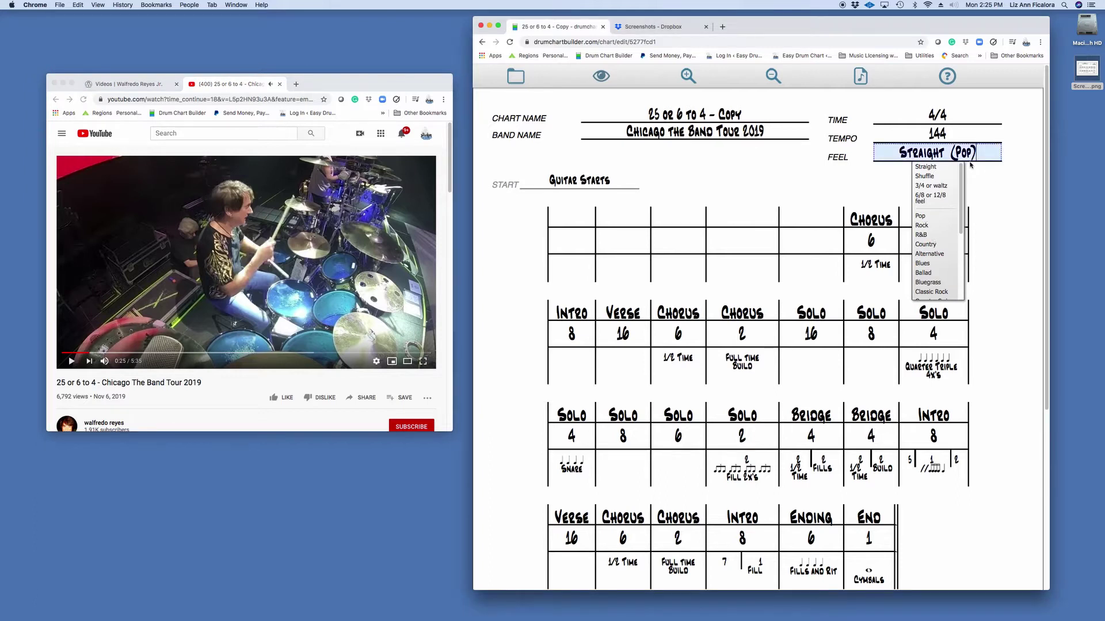
left_click(850, 185)
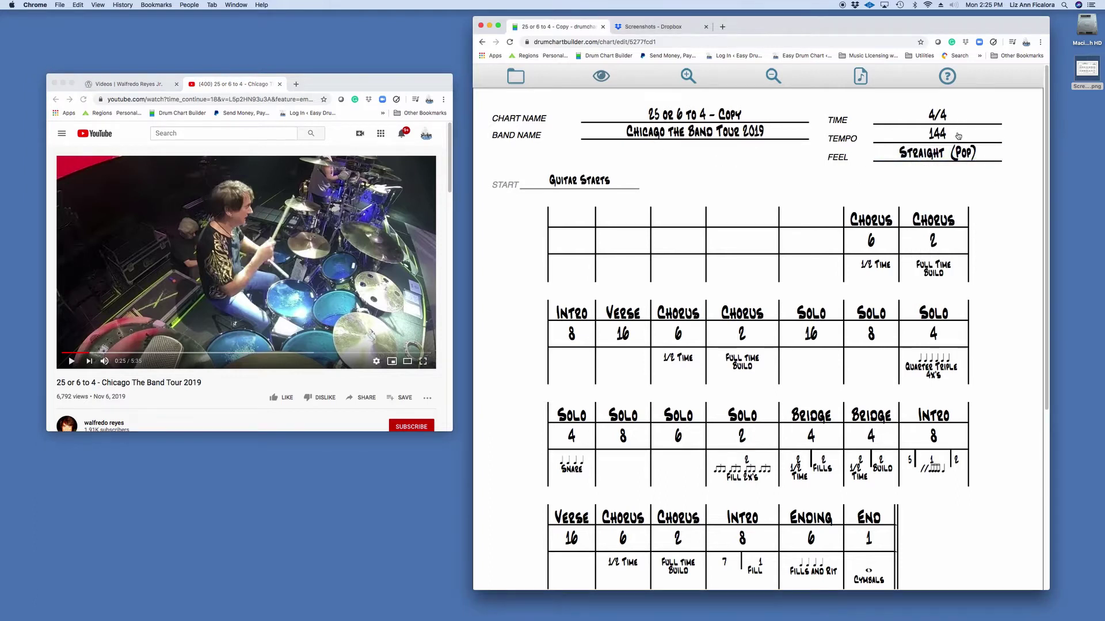
left_click(949, 153)
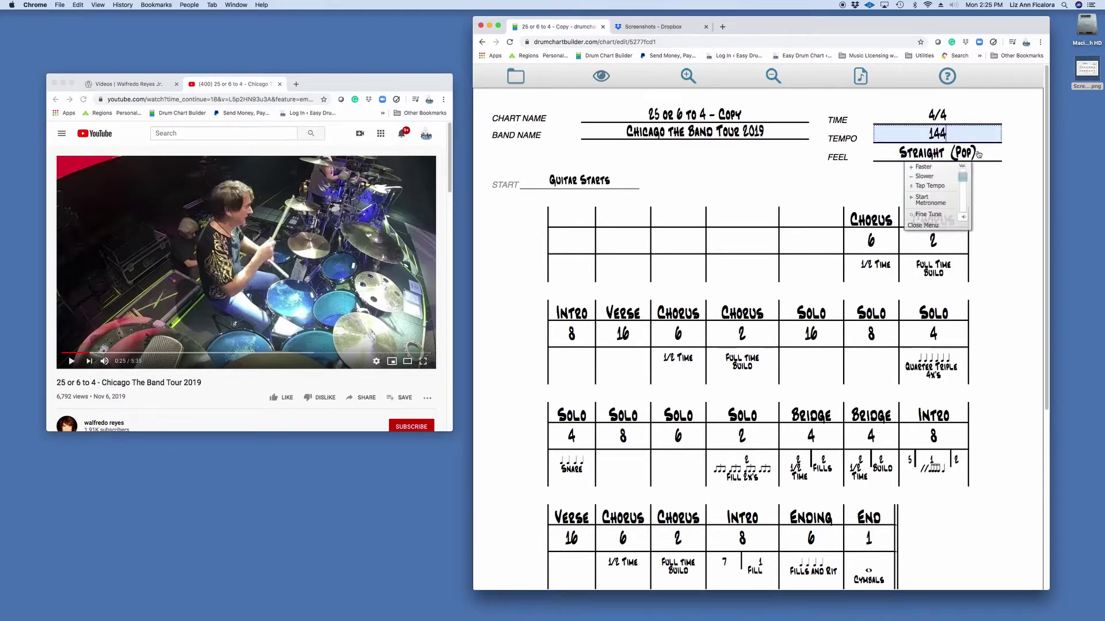
left_click(638, 185)
left_click(649, 201)
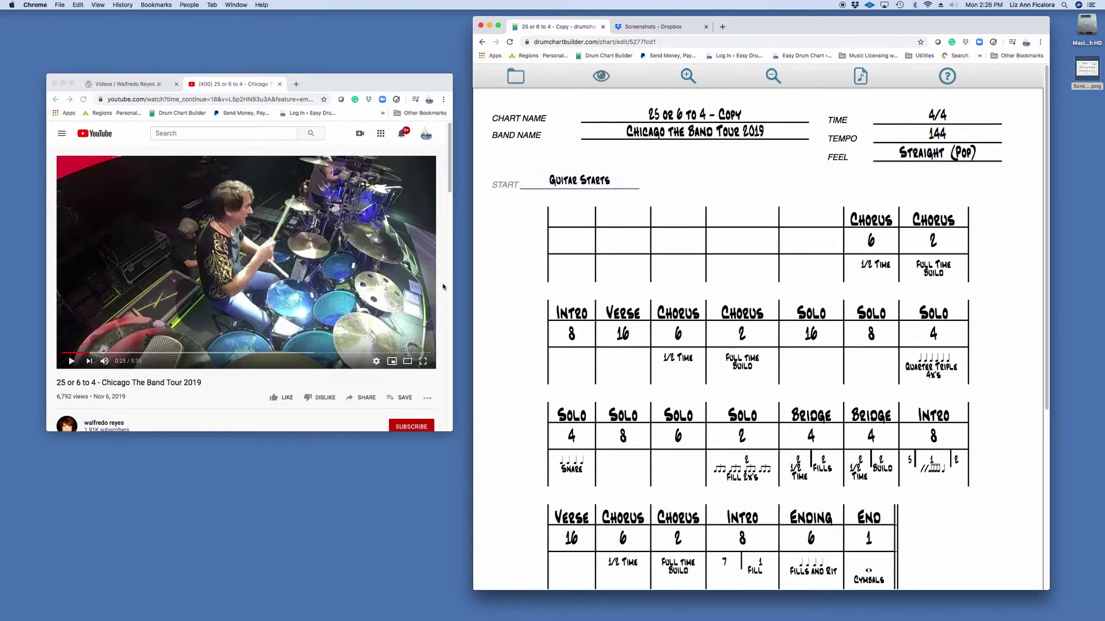
Restart the reference video, then give the first bar a section label and a Start note
left_click(63, 352)
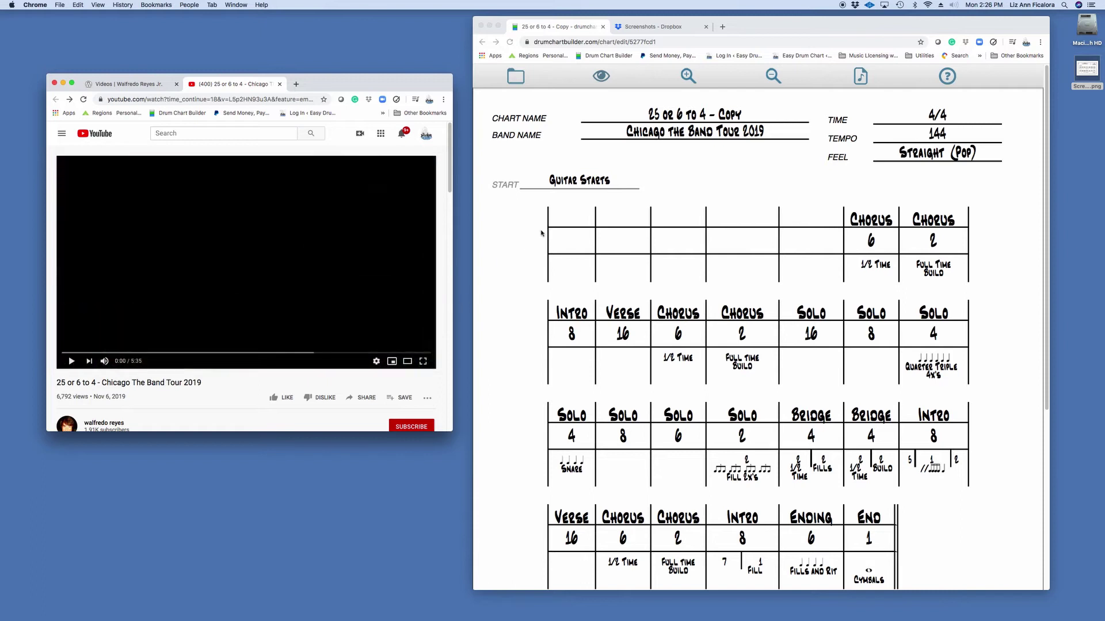
left_click(573, 217)
left_click(574, 219)
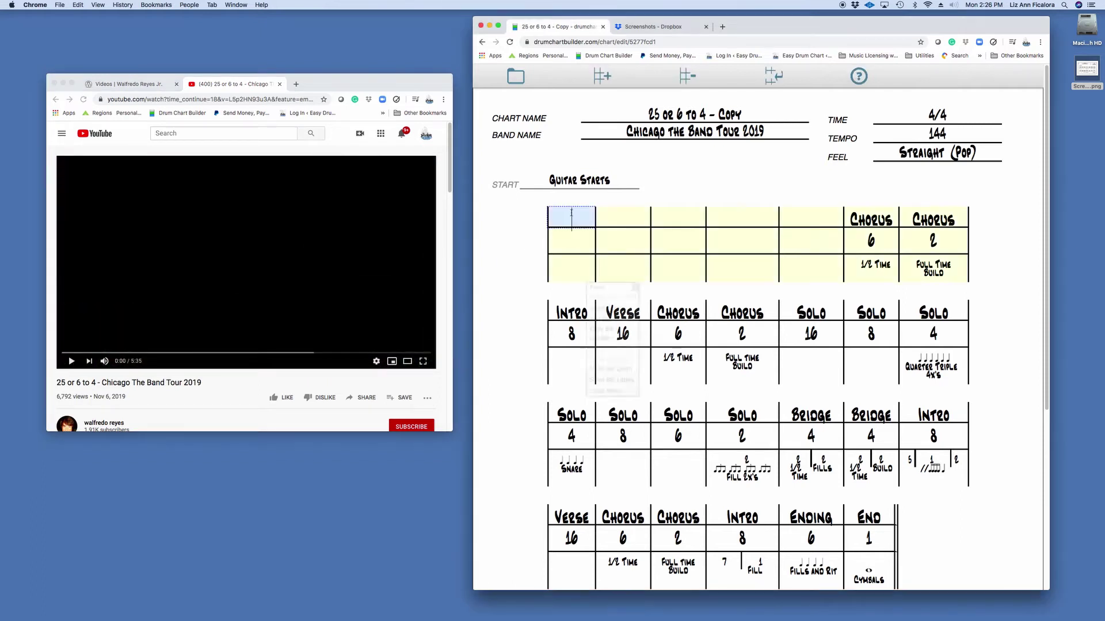
right_click(574, 222)
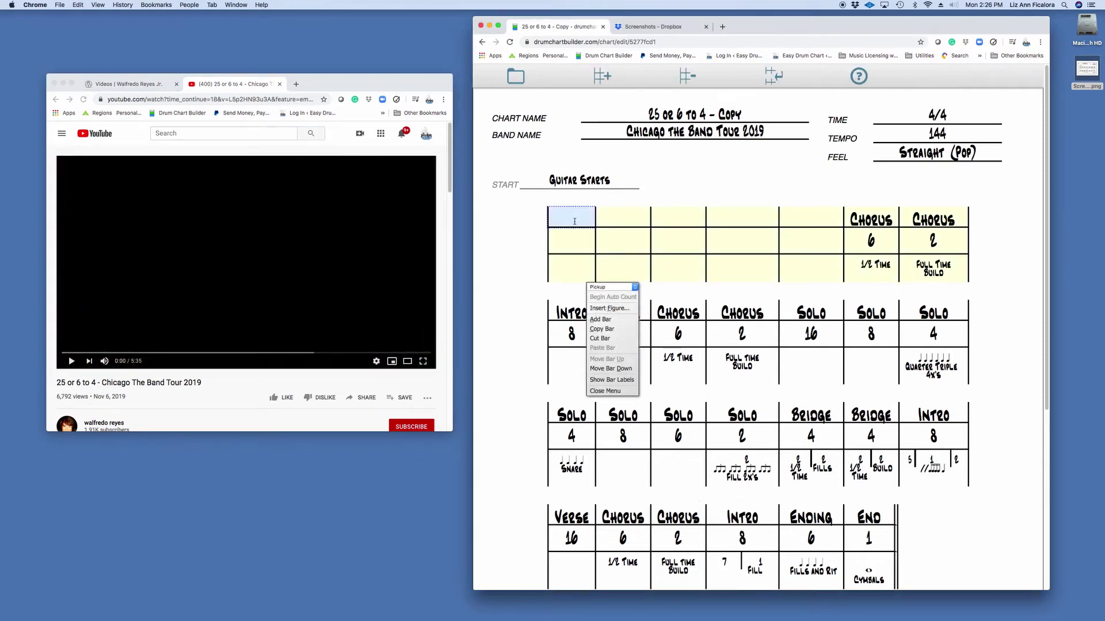
left_click(602, 288)
left_click(581, 245)
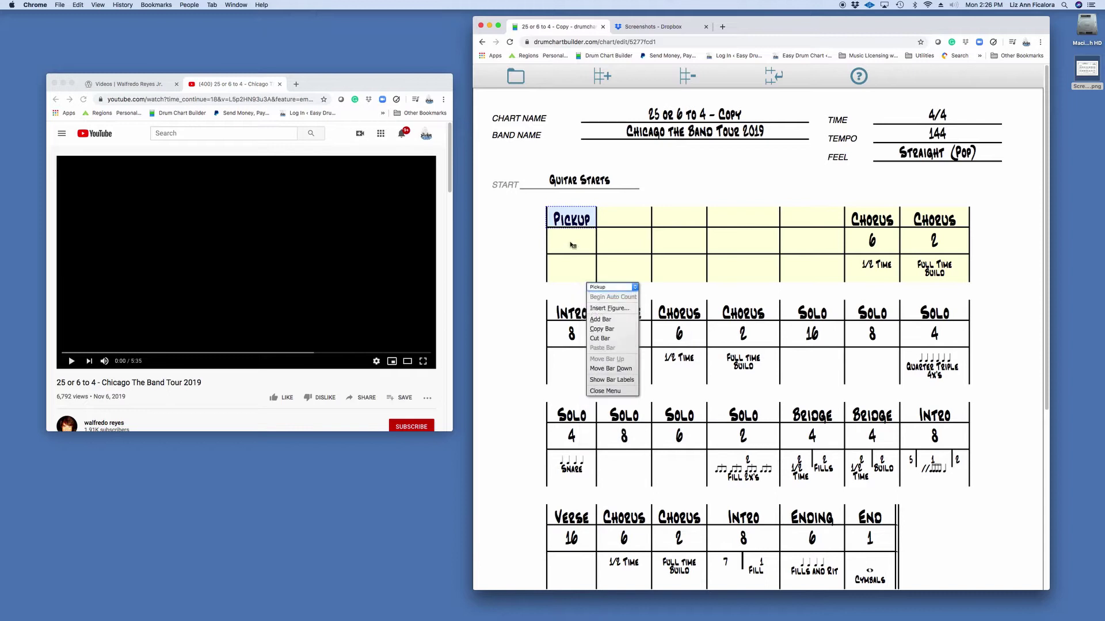
left_click(576, 245)
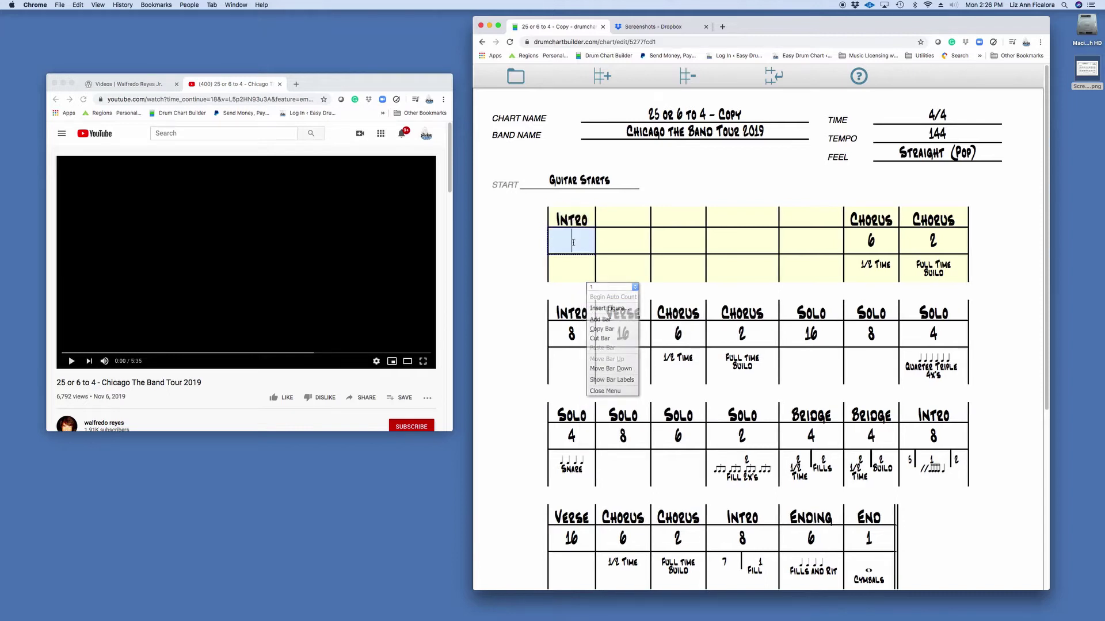
left_click(604, 287)
left_click(592, 287)
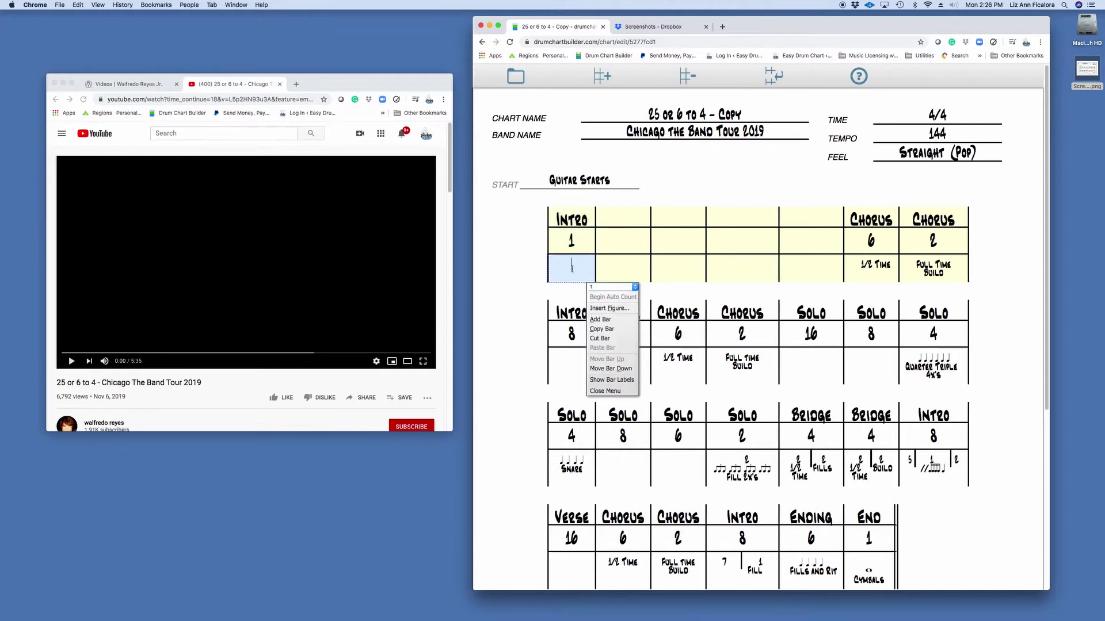
left_click(610, 288)
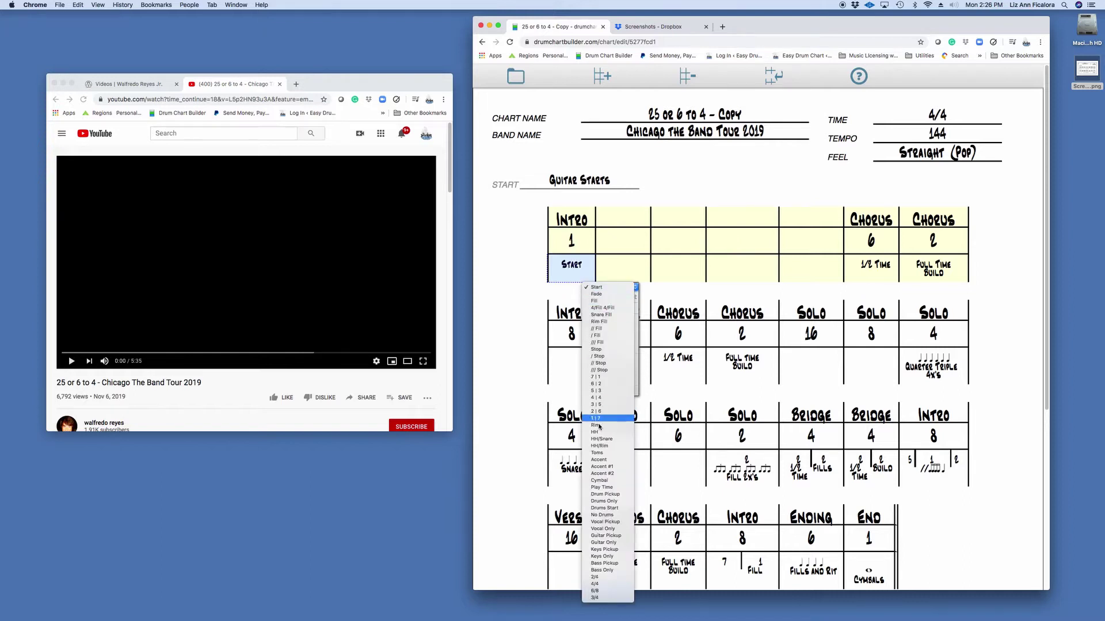
left_click(611, 270)
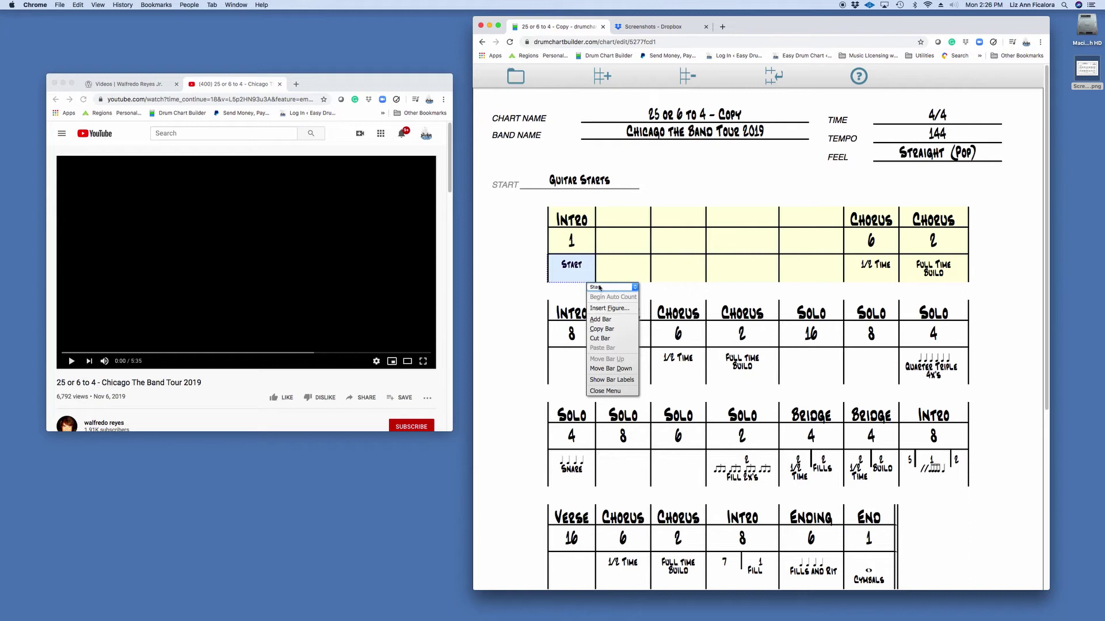
Set the first Intro bar's count to 4 while the reference video plays
left_click(593, 248)
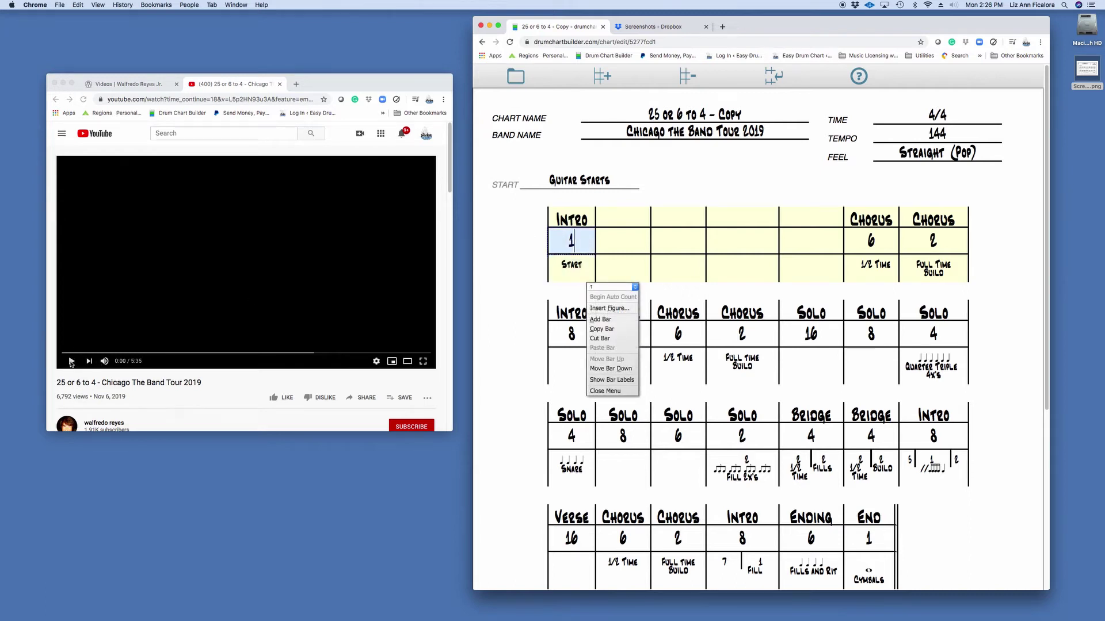
left_click(70, 360)
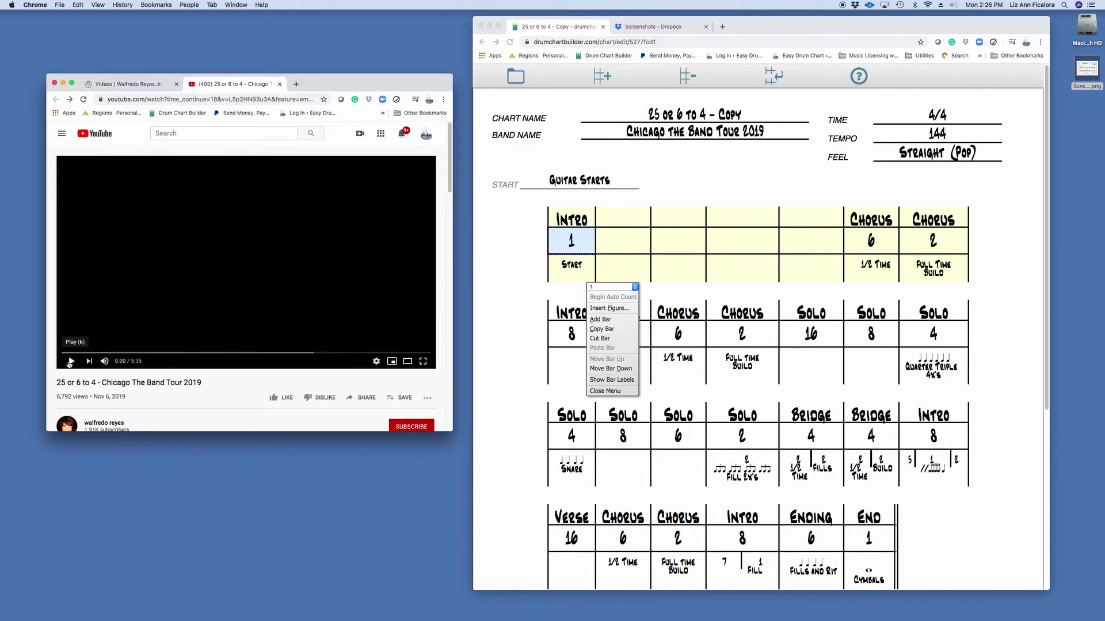
left_click(604, 287)
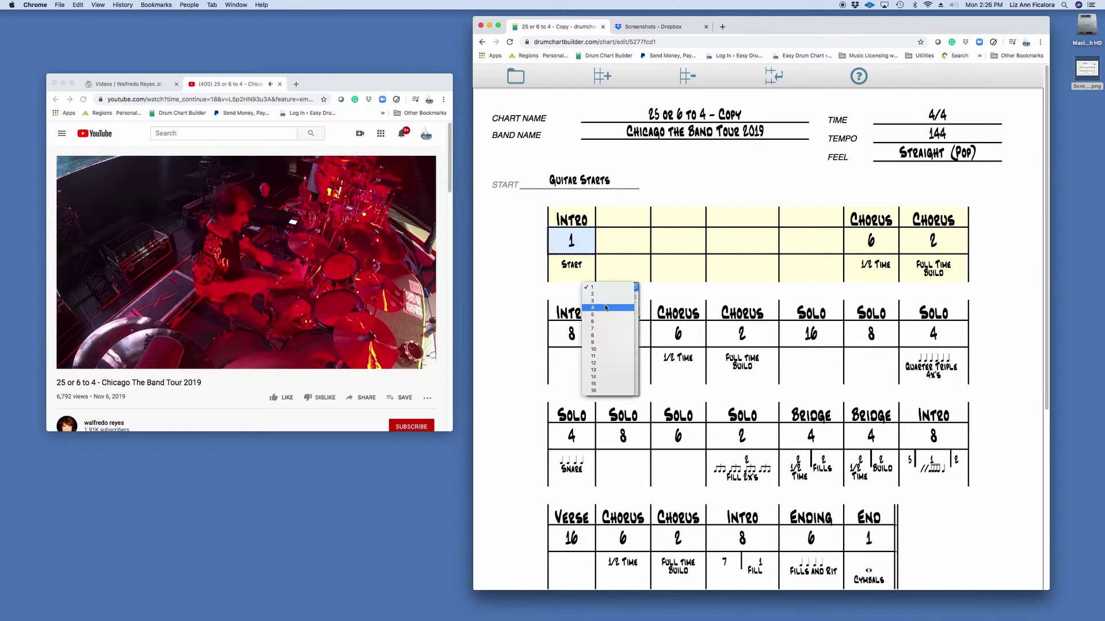
left_click(605, 308)
Label the second bar Intro and pause the reference video
left_click(619, 225)
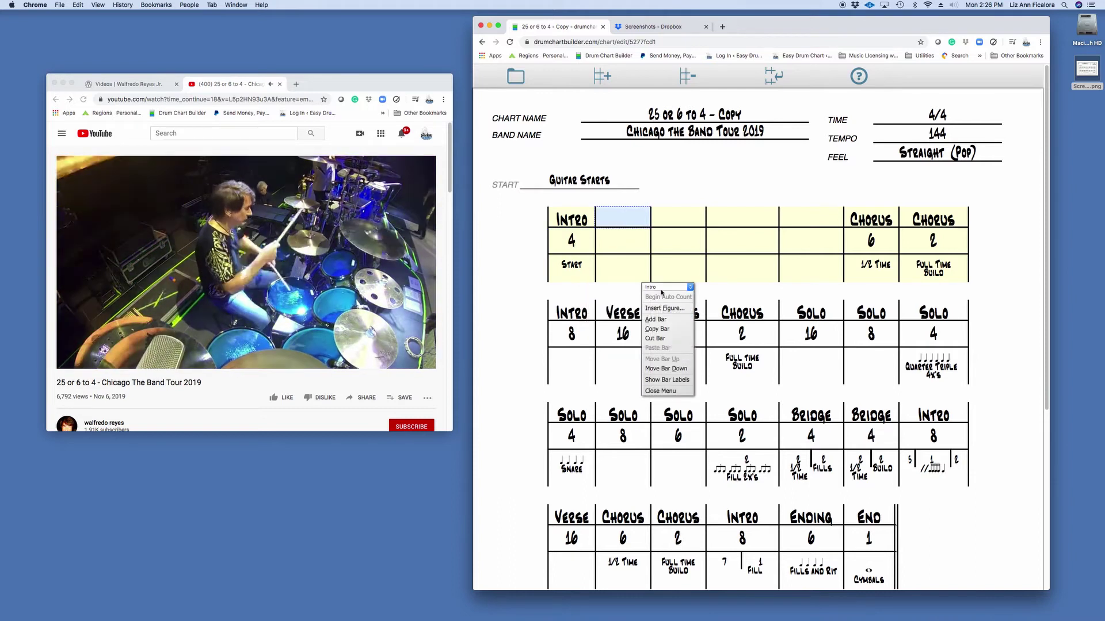
left_click(641, 286)
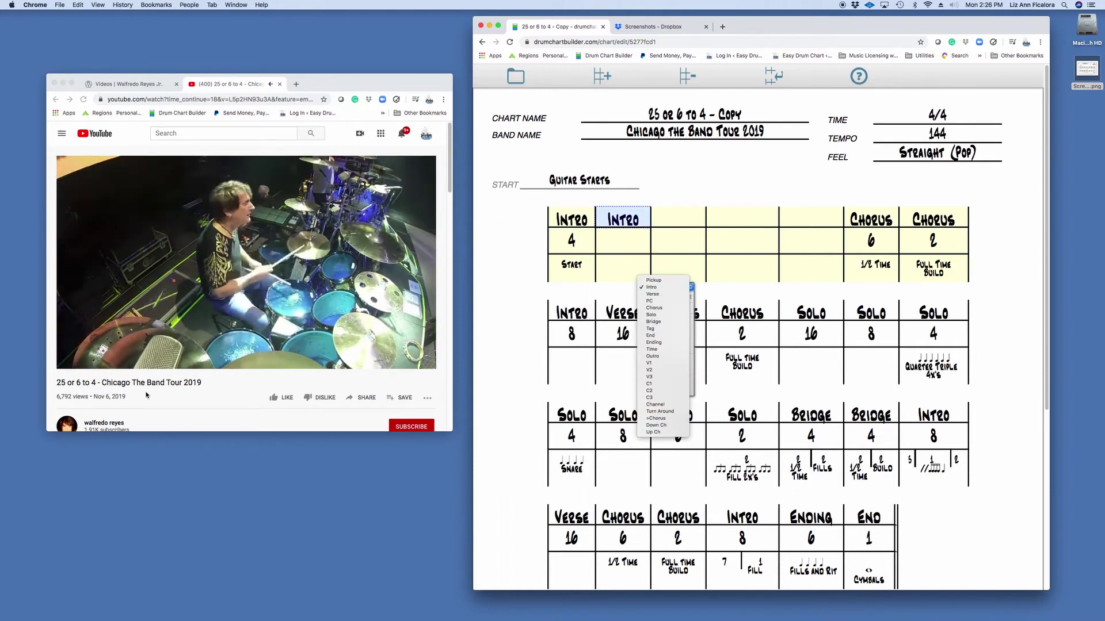
left_click(71, 364)
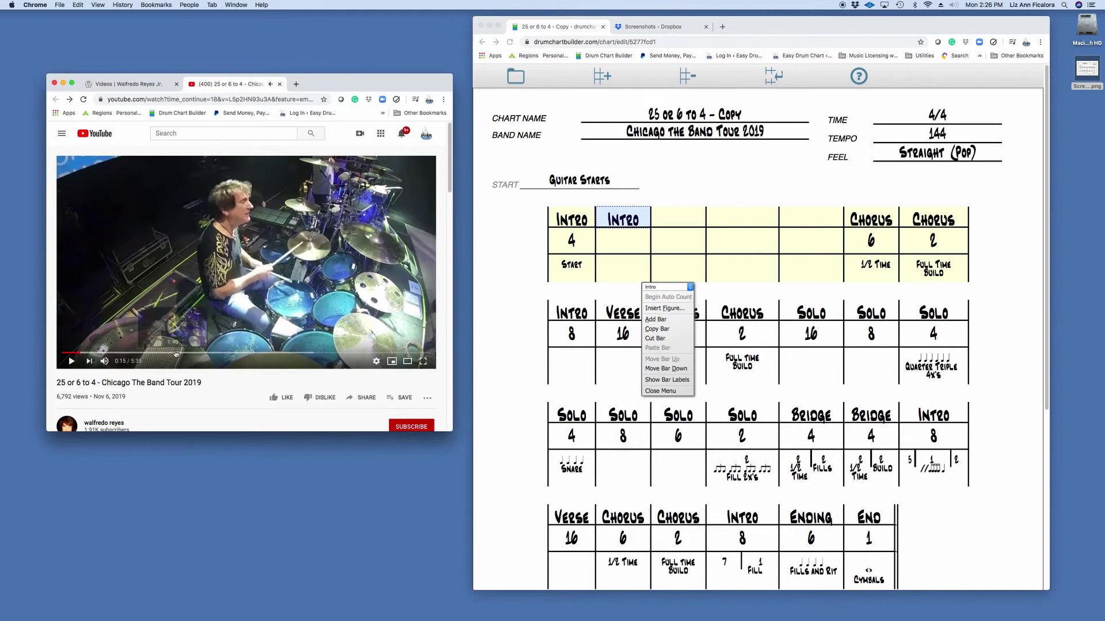
left_click(209, 291)
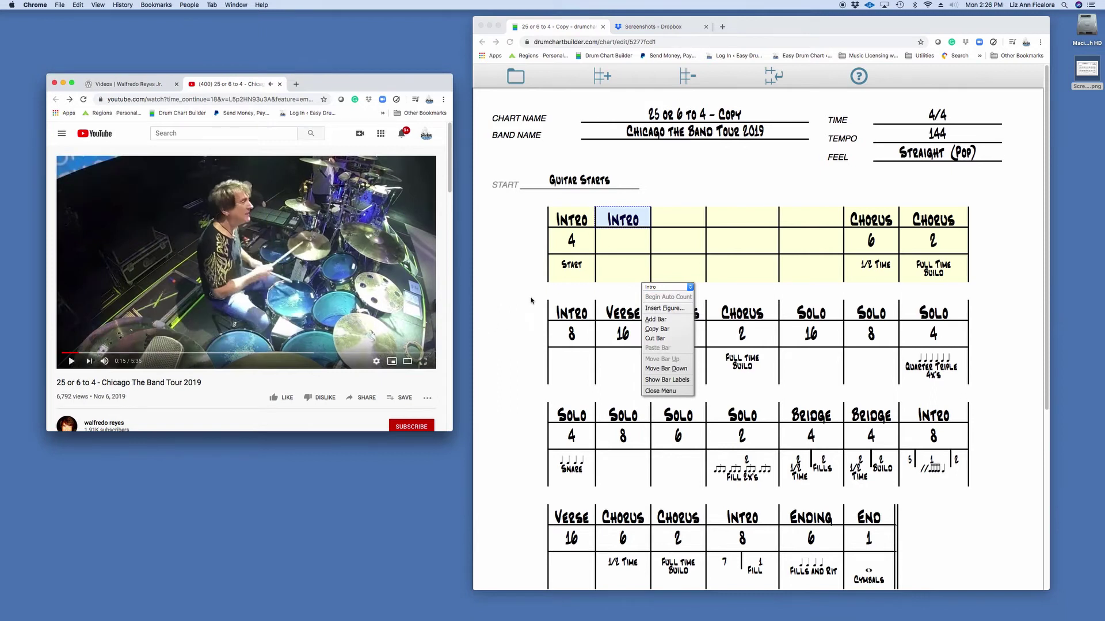
scroll(579, 275, "down", 1)
left_click(585, 267)
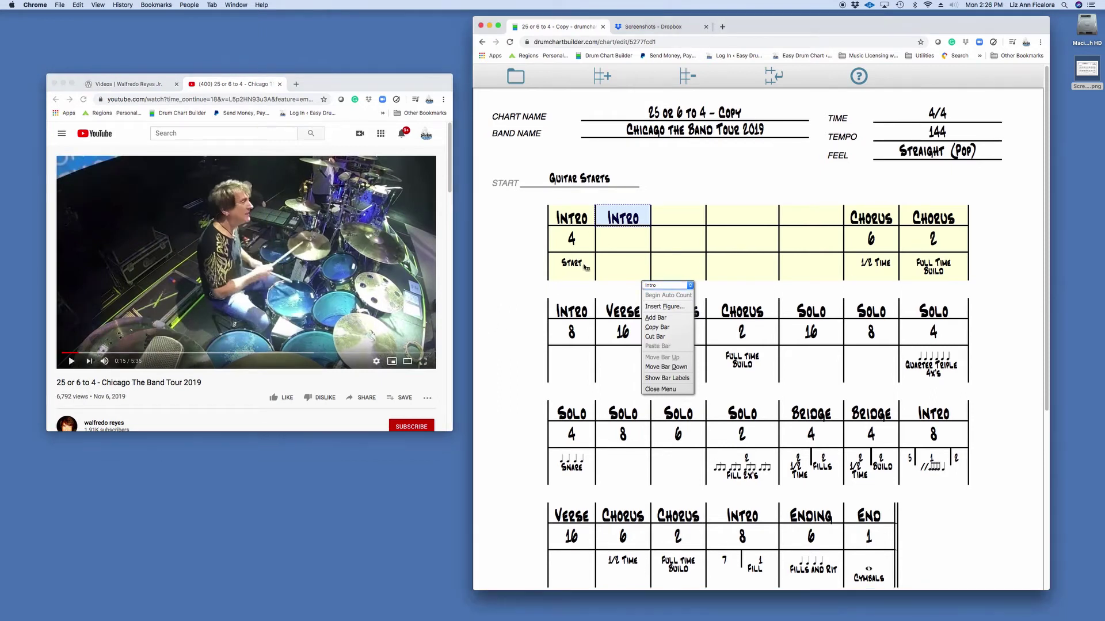
Delete the Start note from the first bar and insert a bar line figure
double_click(588, 265)
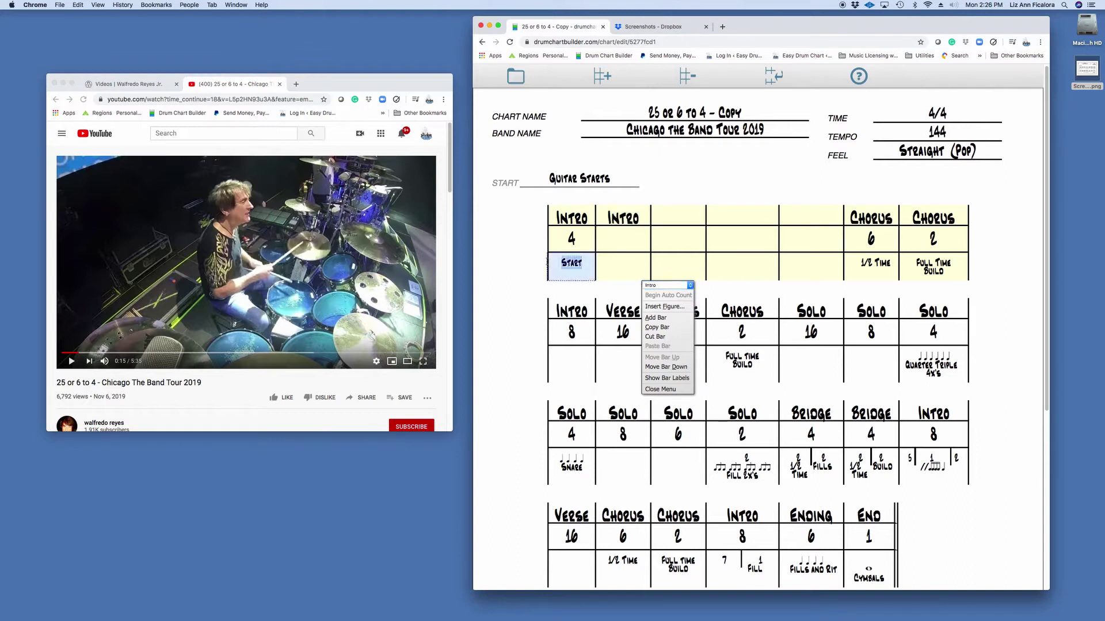
key("BackSpace")
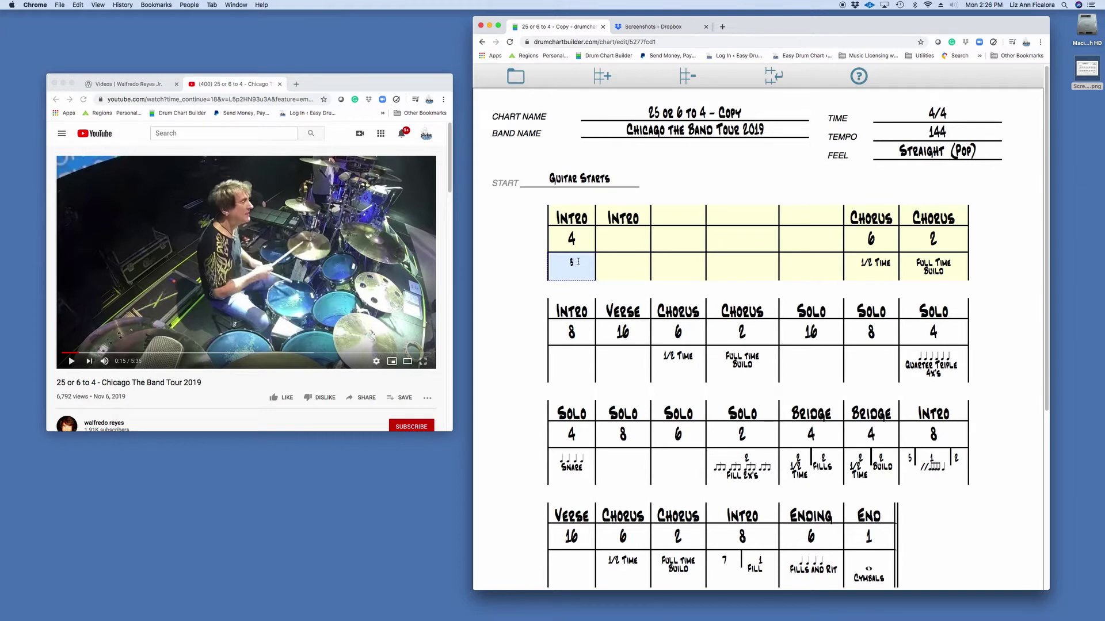
right_click(585, 279)
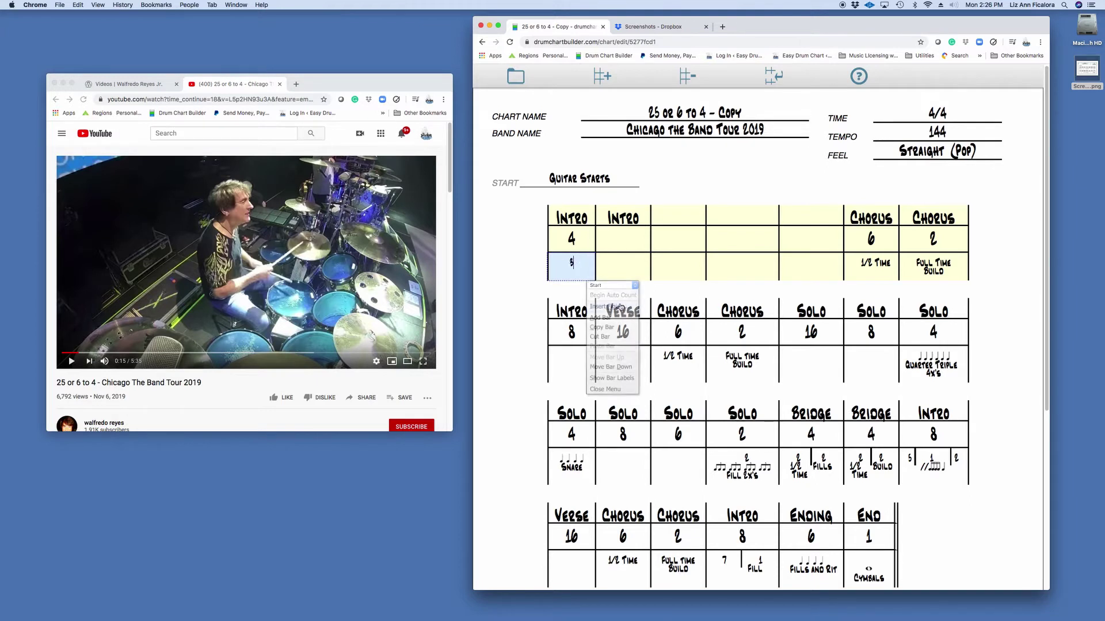
left_click(617, 313)
left_click_drag(713, 225, 774, 144)
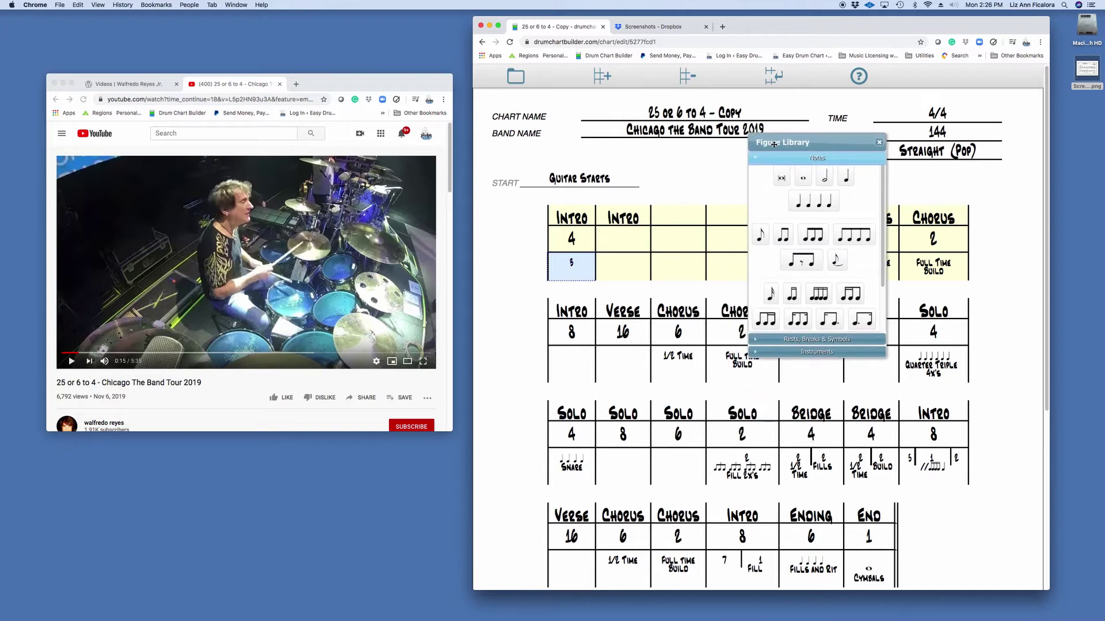
left_click(782, 342)
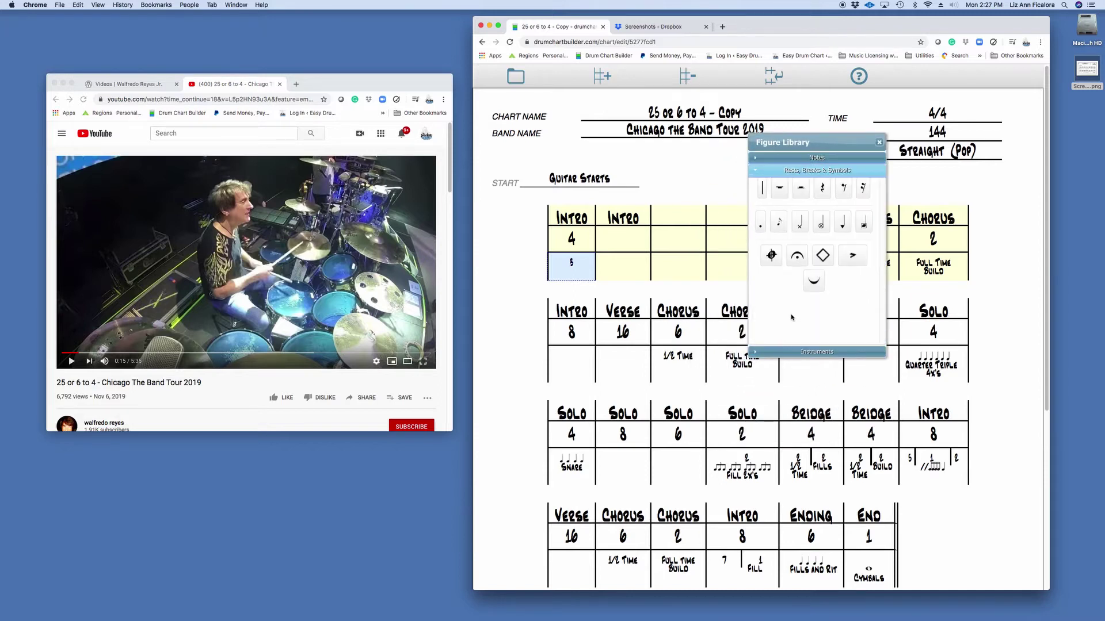
left_click(763, 195)
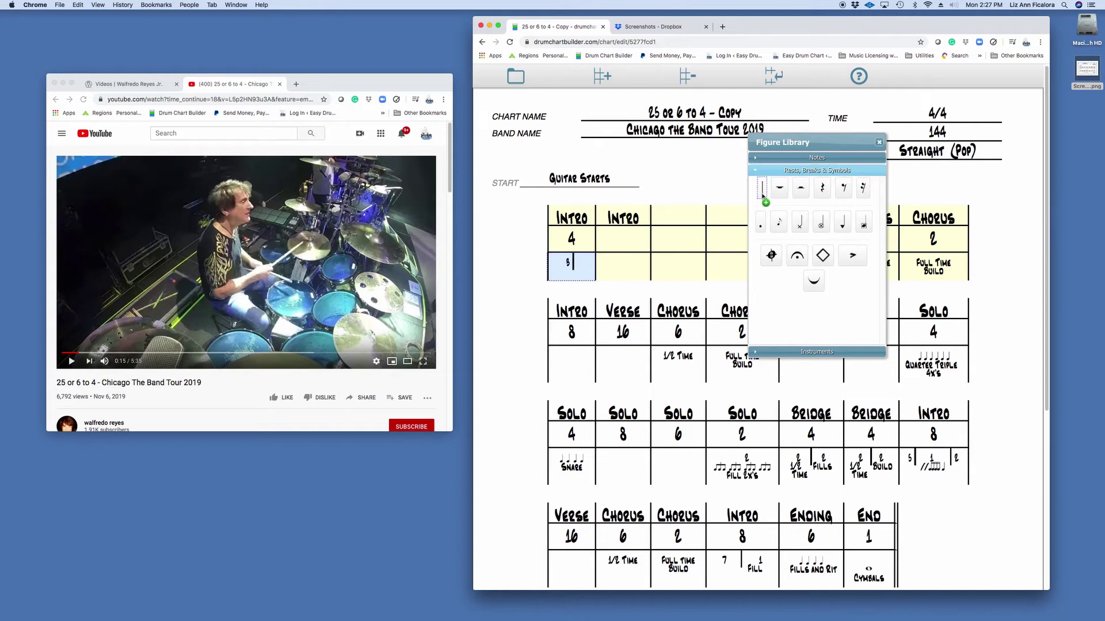
Add two quarter rests and eighth-note figures to the first Intro bar
right_click(587, 281)
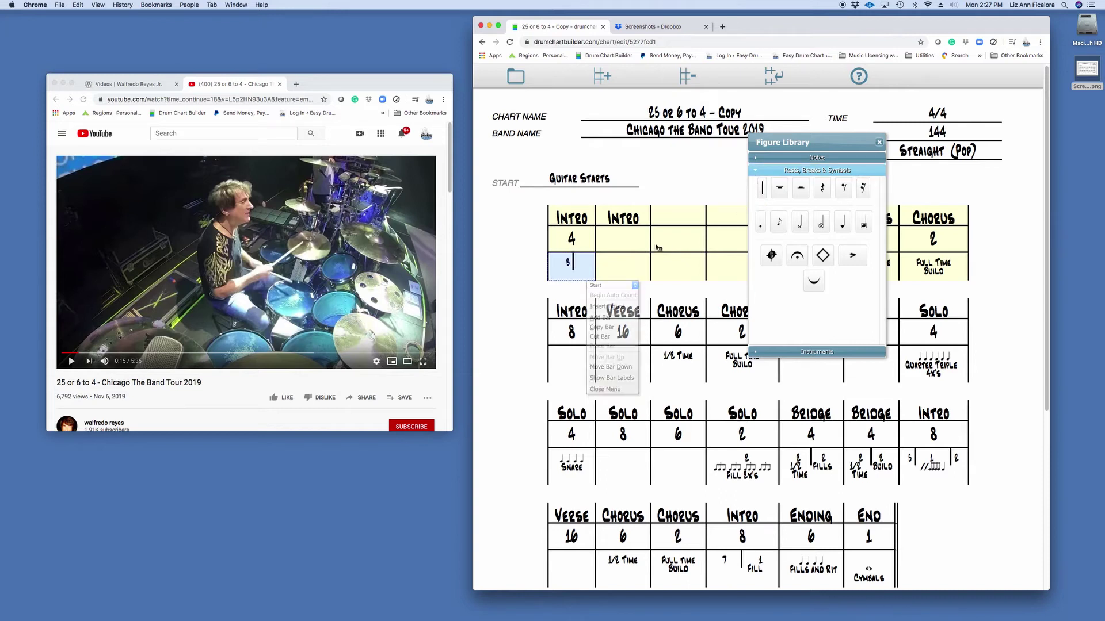
left_click(823, 190)
left_click(823, 190)
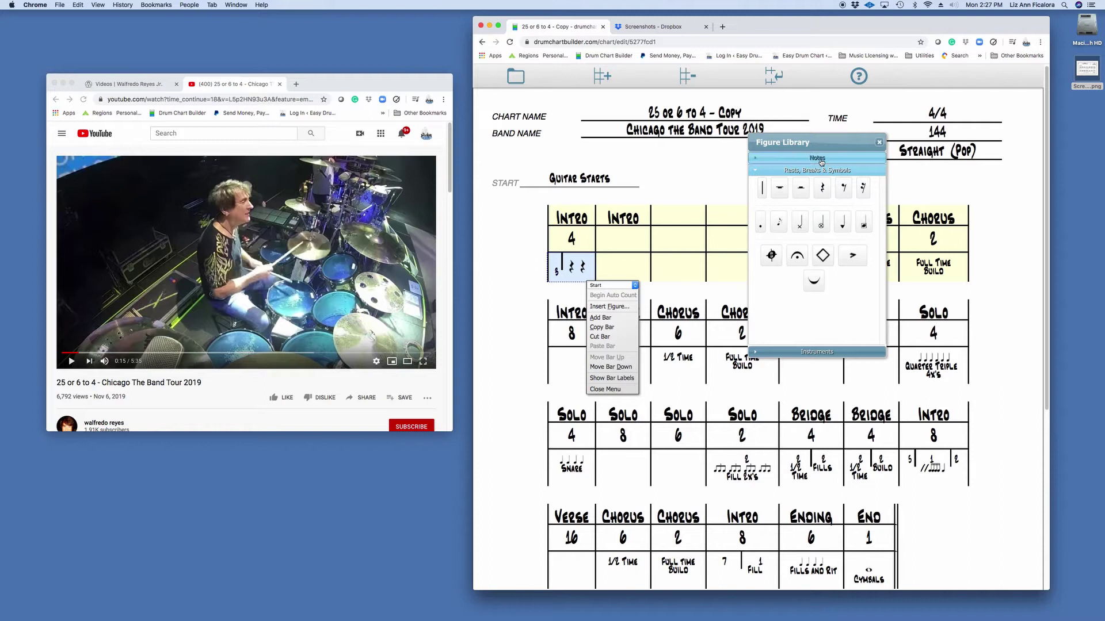
left_click(817, 157)
left_click(785, 236)
left_click(784, 235)
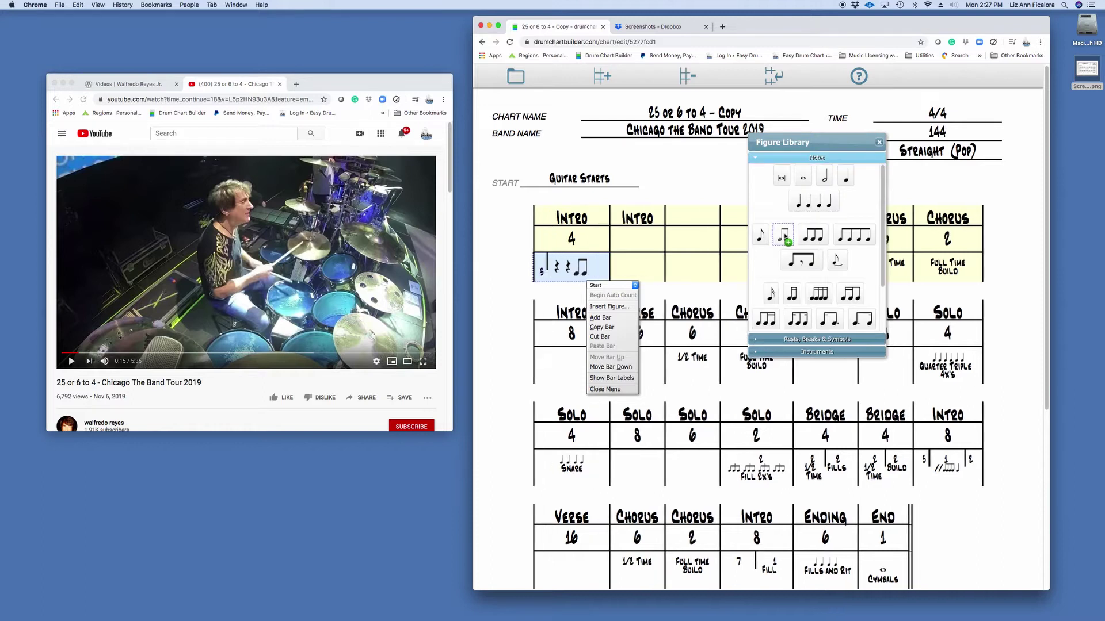
left_click(880, 143)
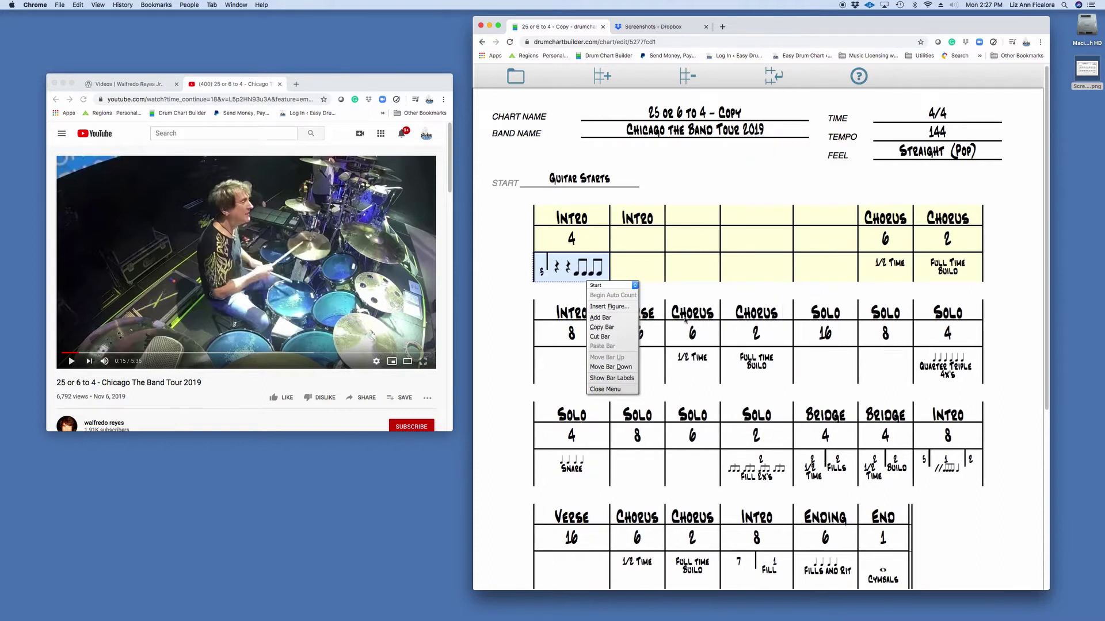
left_click(605, 390)
Make each of the four count-in figures small
right_click(556, 275)
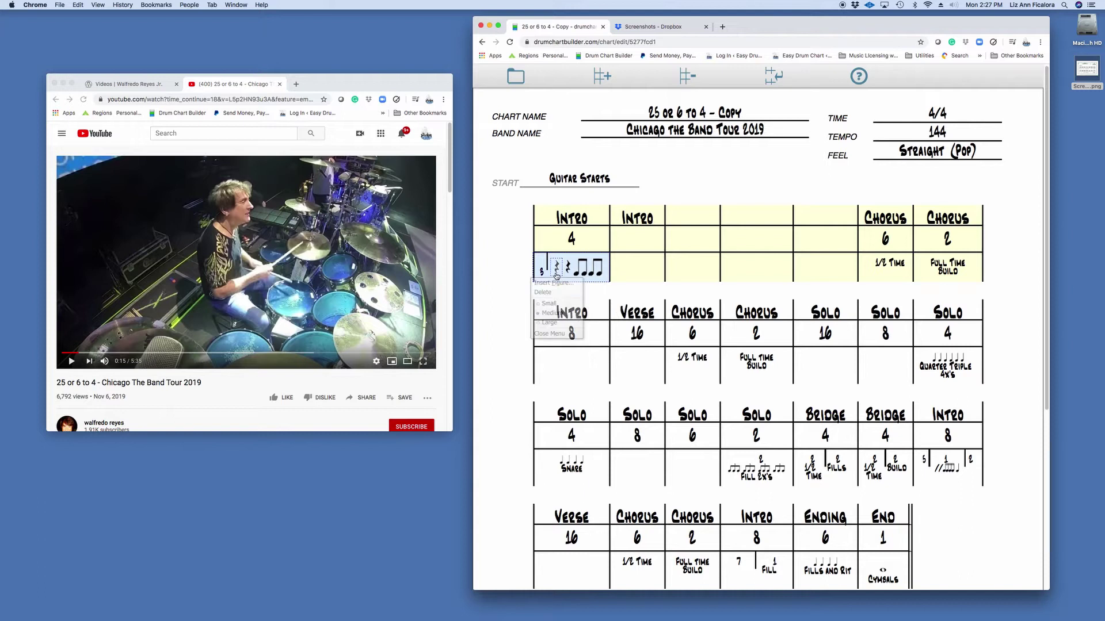
left_click(549, 303)
right_click(557, 271)
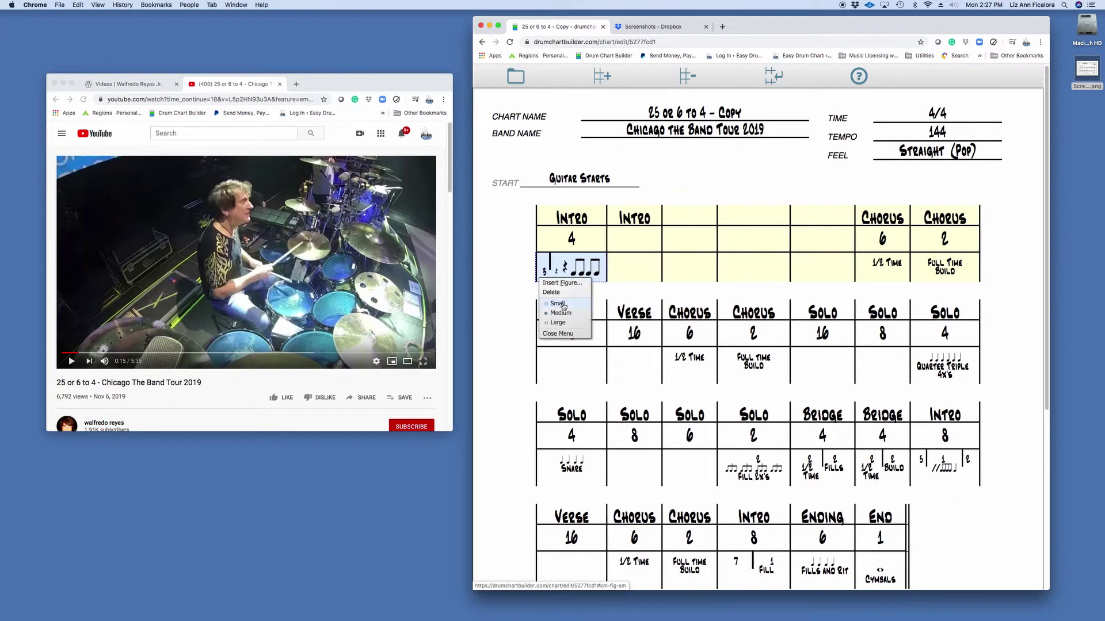
left_click(564, 303)
right_click(569, 272)
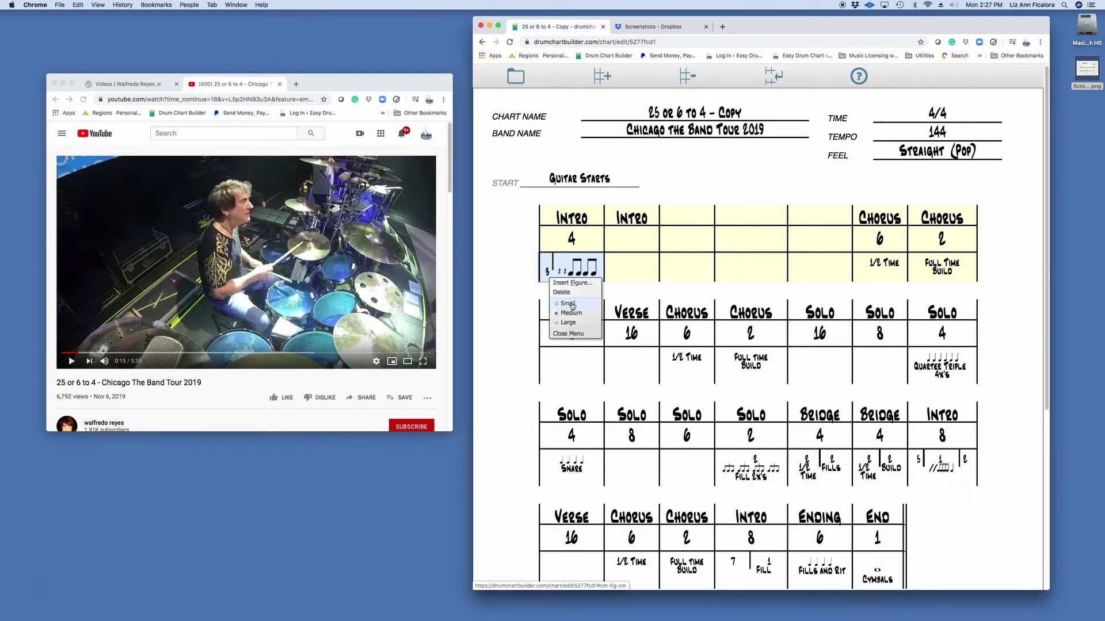
left_click(573, 303)
right_click(580, 272)
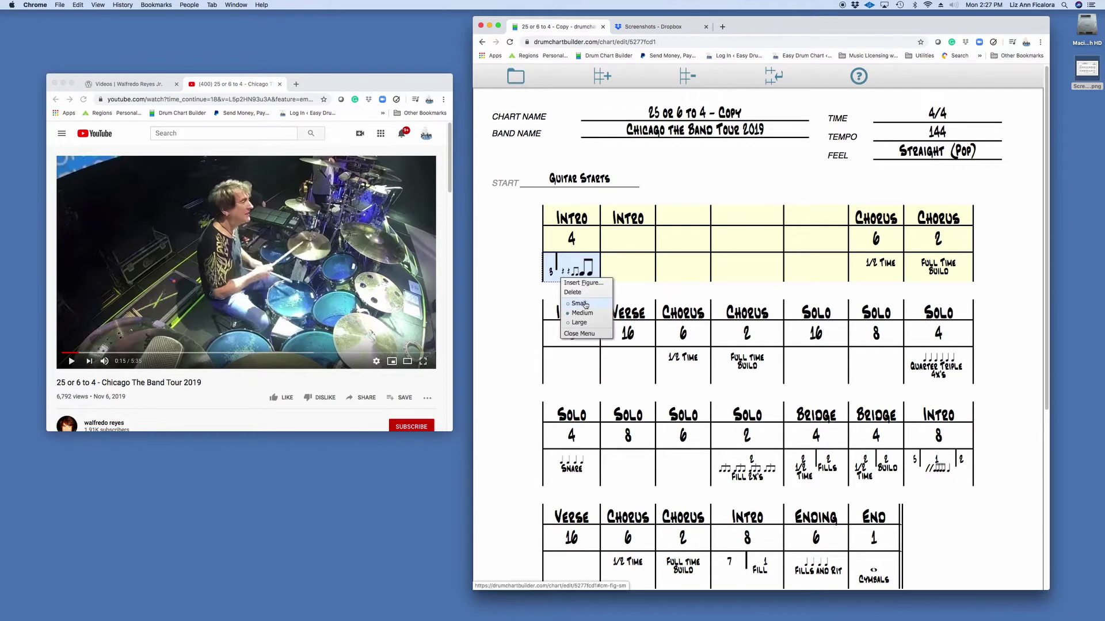
left_click(587, 303)
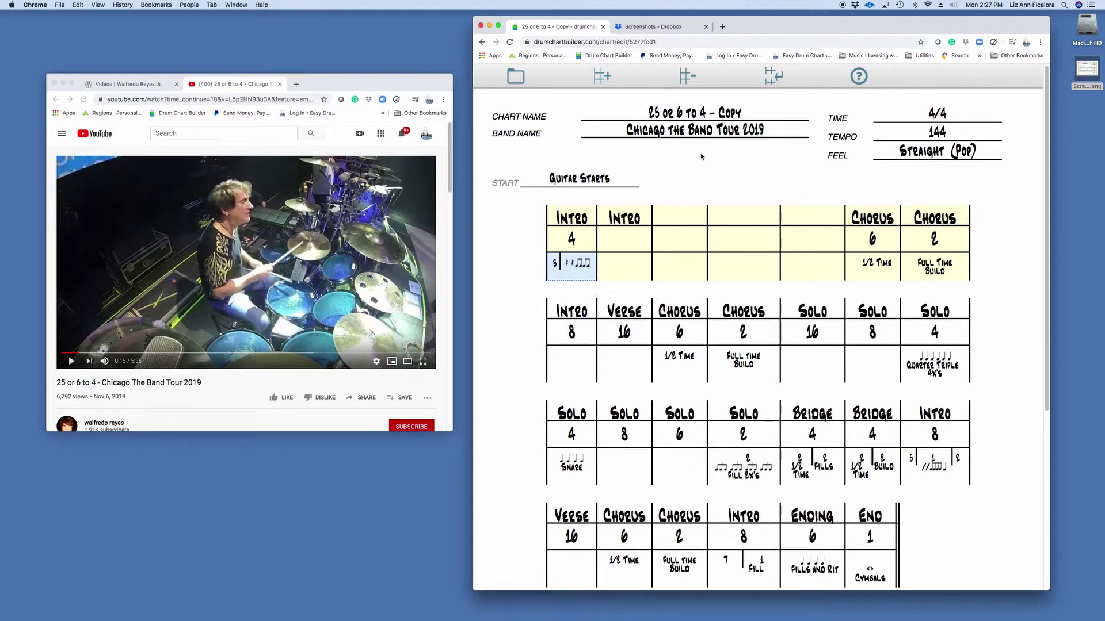
Leave the Start, Time, Tempo and Feel settings unchanged, then play the reference video
left_click(633, 180)
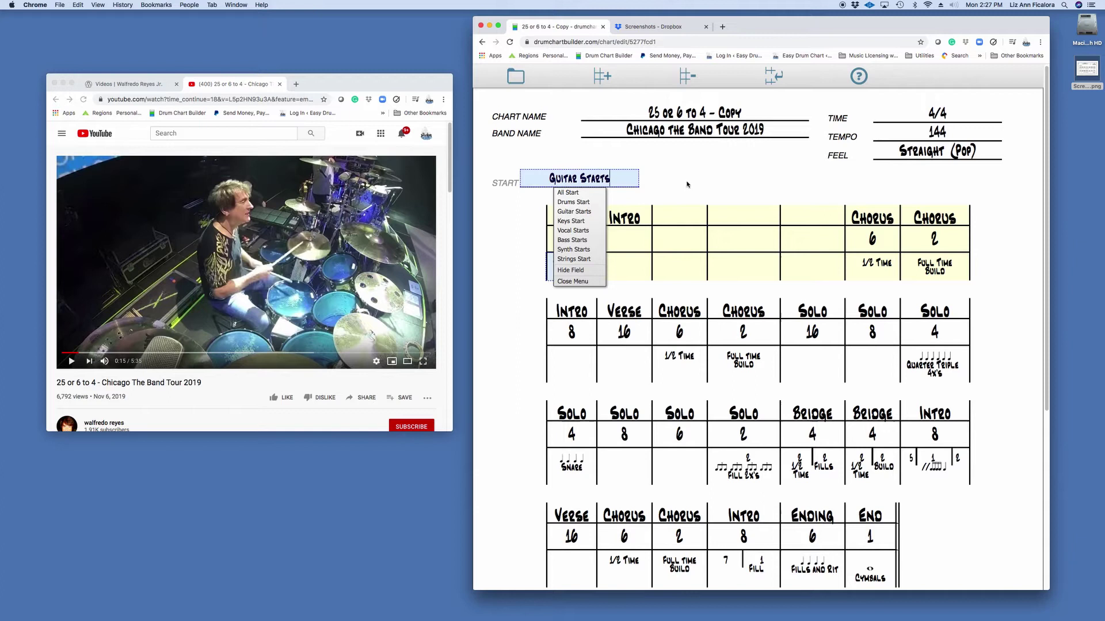
left_click(615, 250)
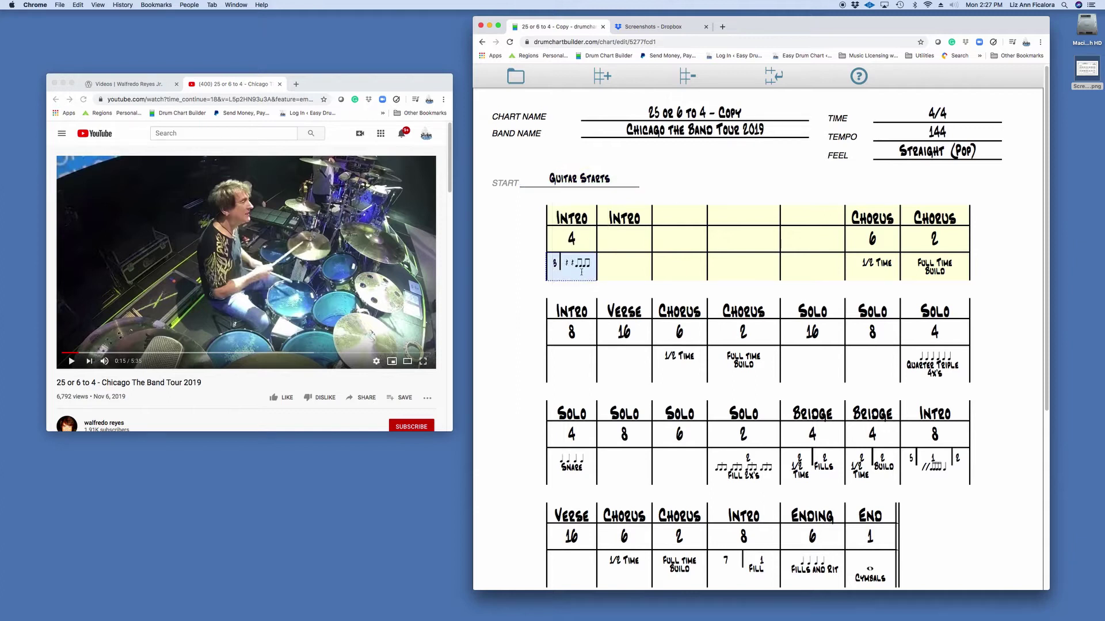
left_click(969, 114)
left_click(964, 134)
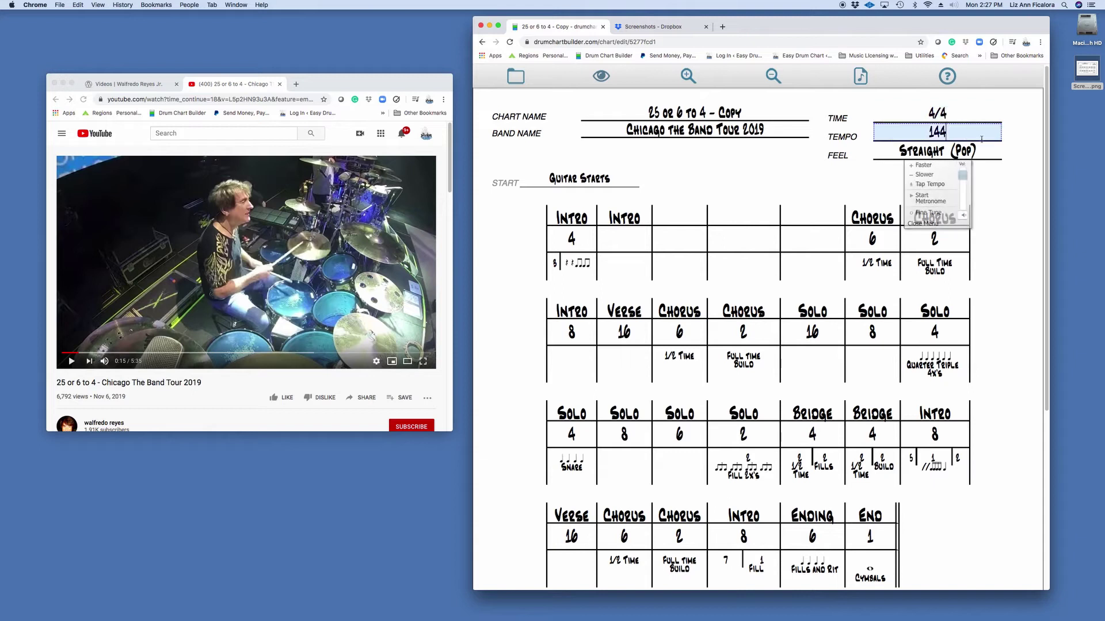
left_click(961, 152)
left_click(702, 187)
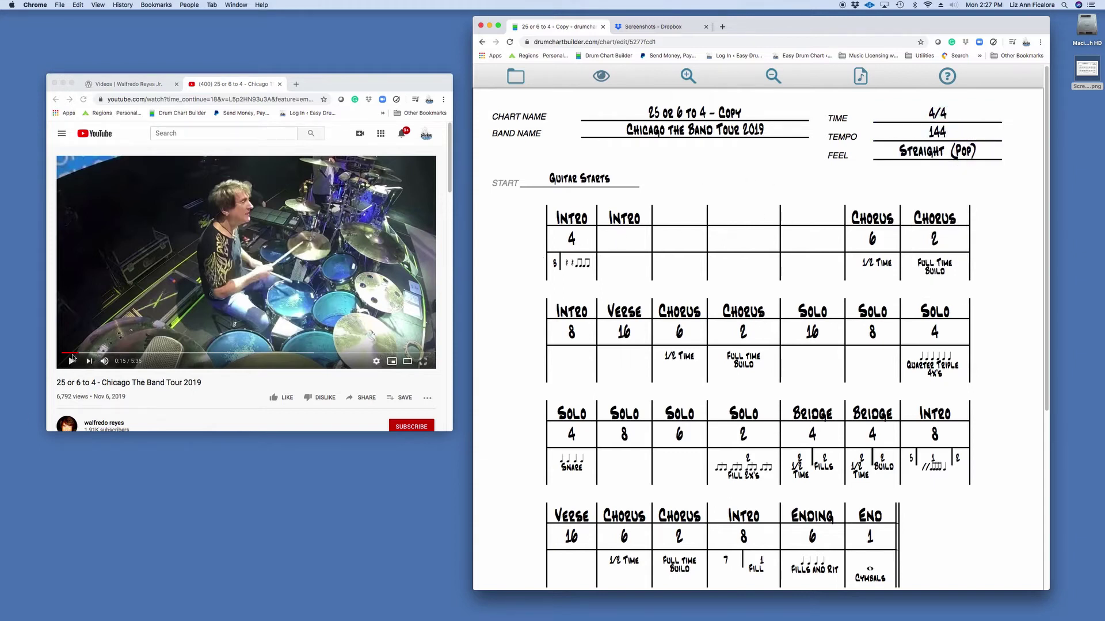
left_click(72, 358)
left_click(69, 357)
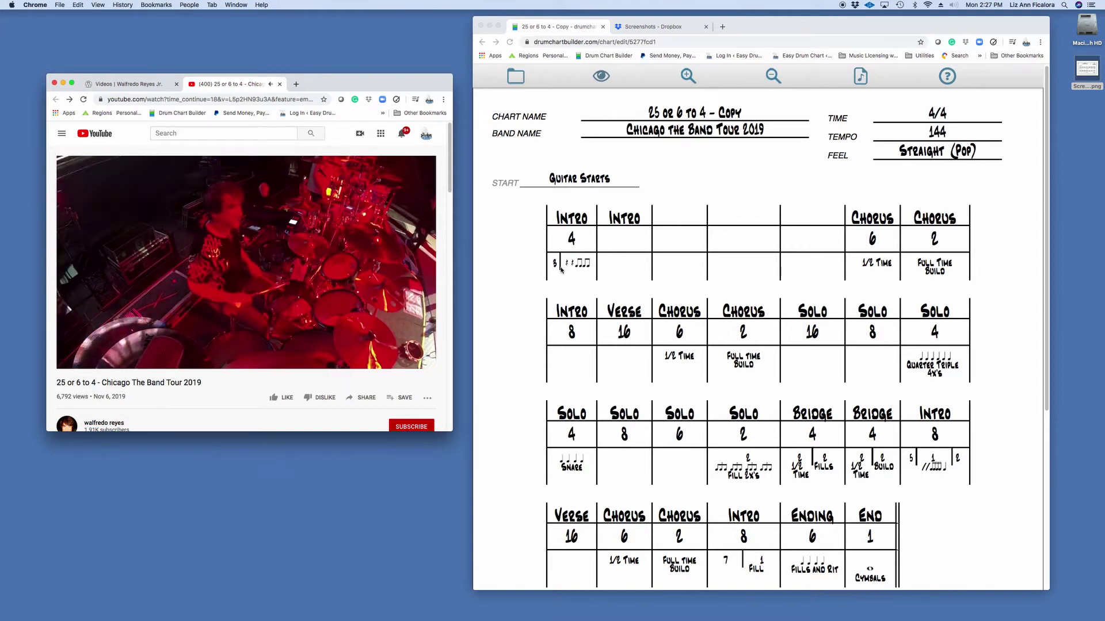
Set the second Intro bar's count to 4
left_click(624, 239)
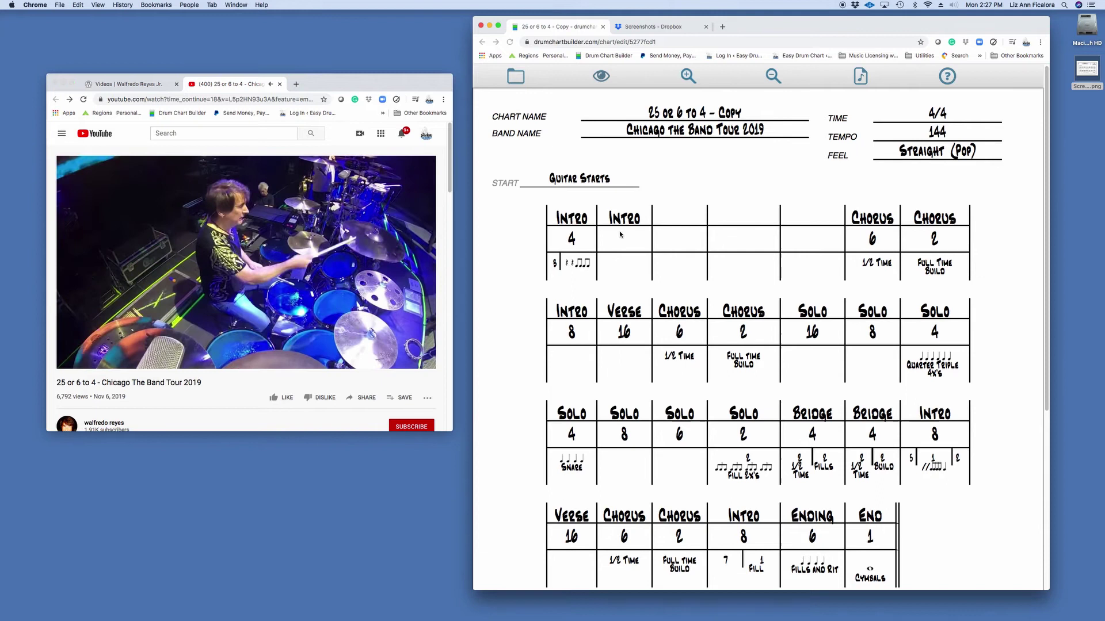
left_click(684, 288)
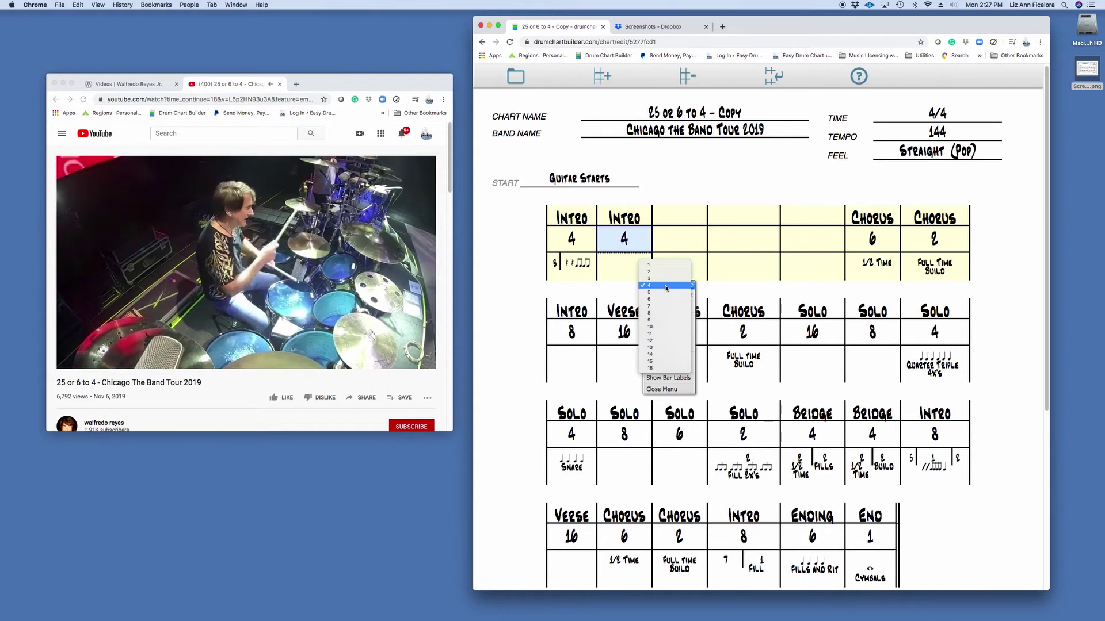
left_click(666, 286)
left_click(686, 239)
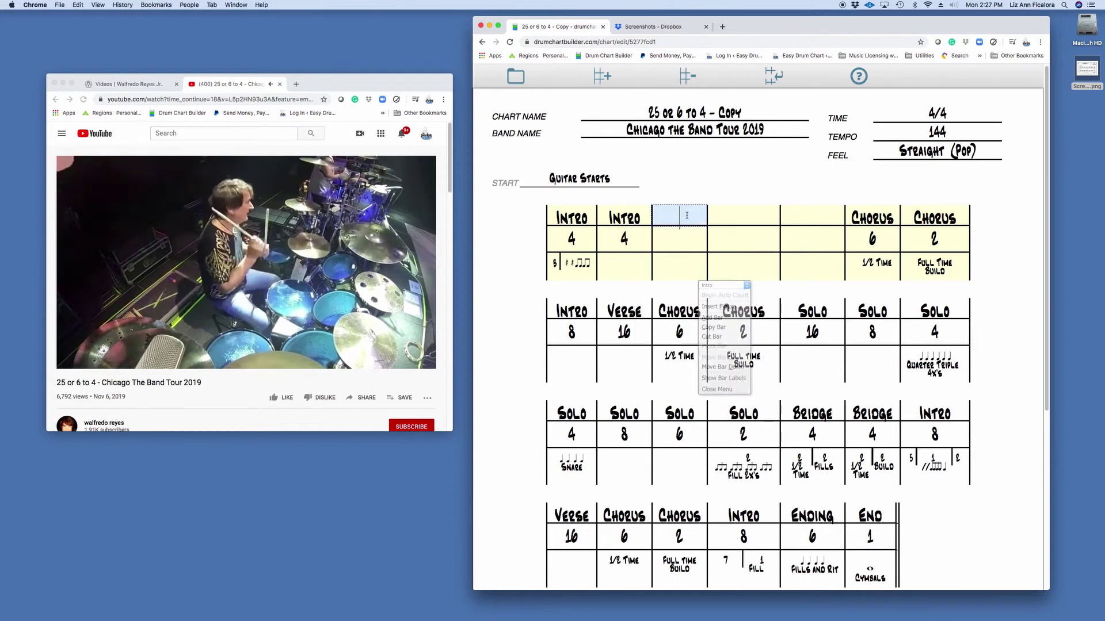
Label the third and fourth bars Intro, each with a count of 8
left_click(709, 285)
left_click(709, 286)
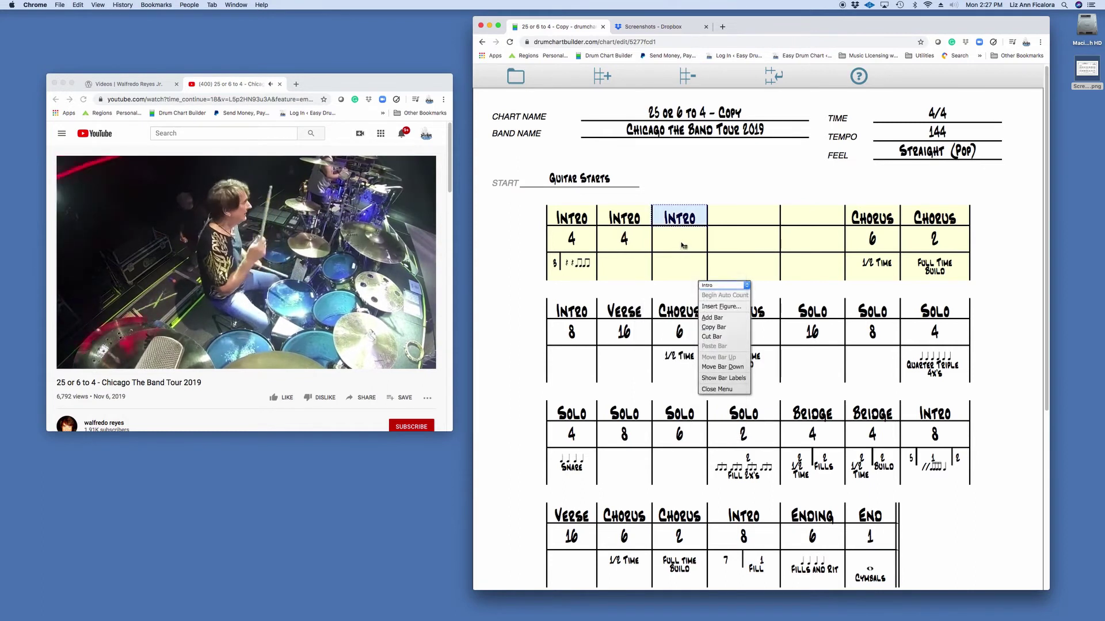
left_click(722, 283)
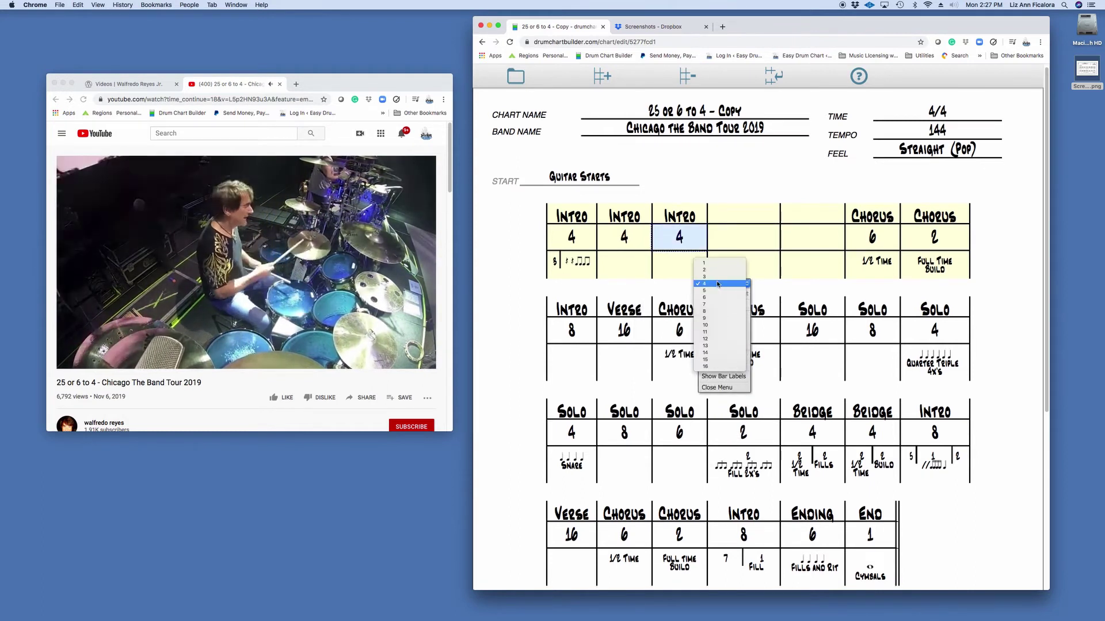
left_click(720, 311)
left_click(733, 209)
left_click(777, 275)
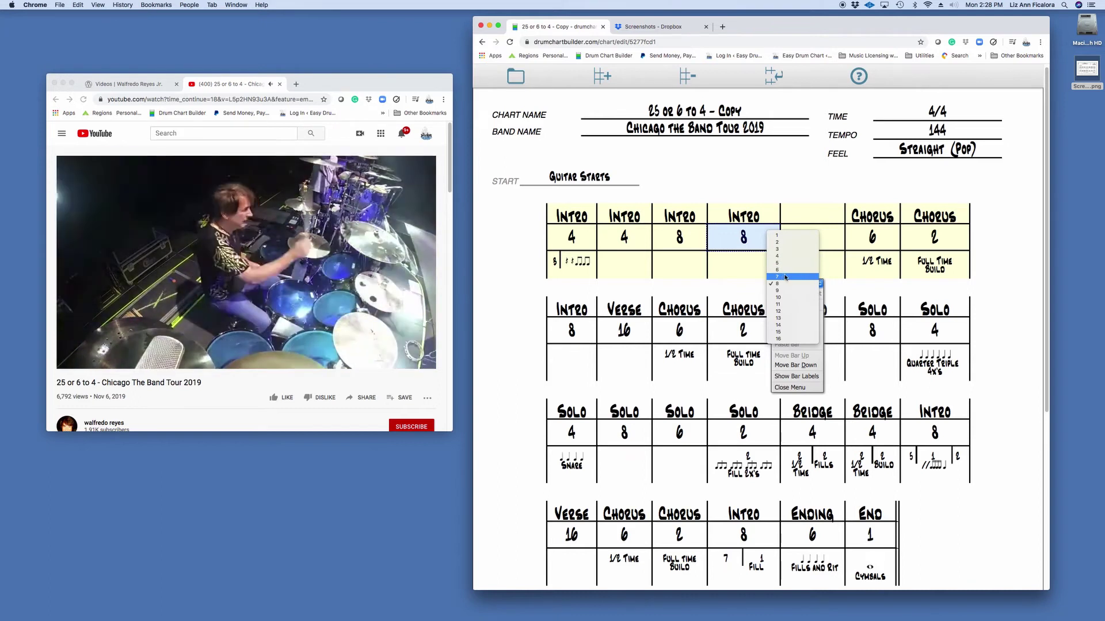
left_click(783, 284)
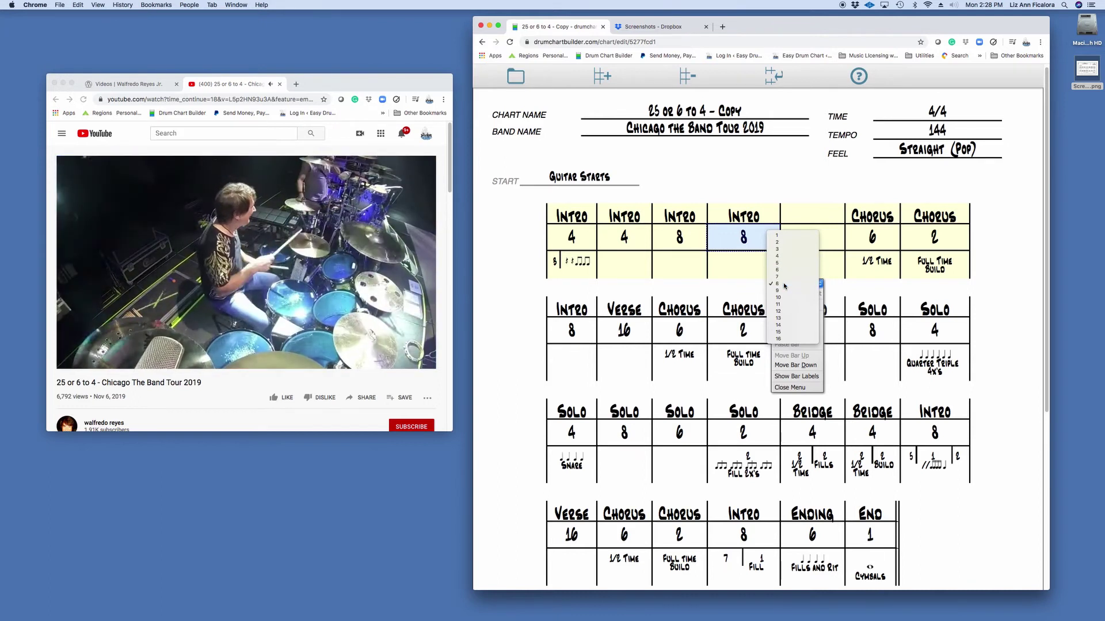
left_click(810, 212)
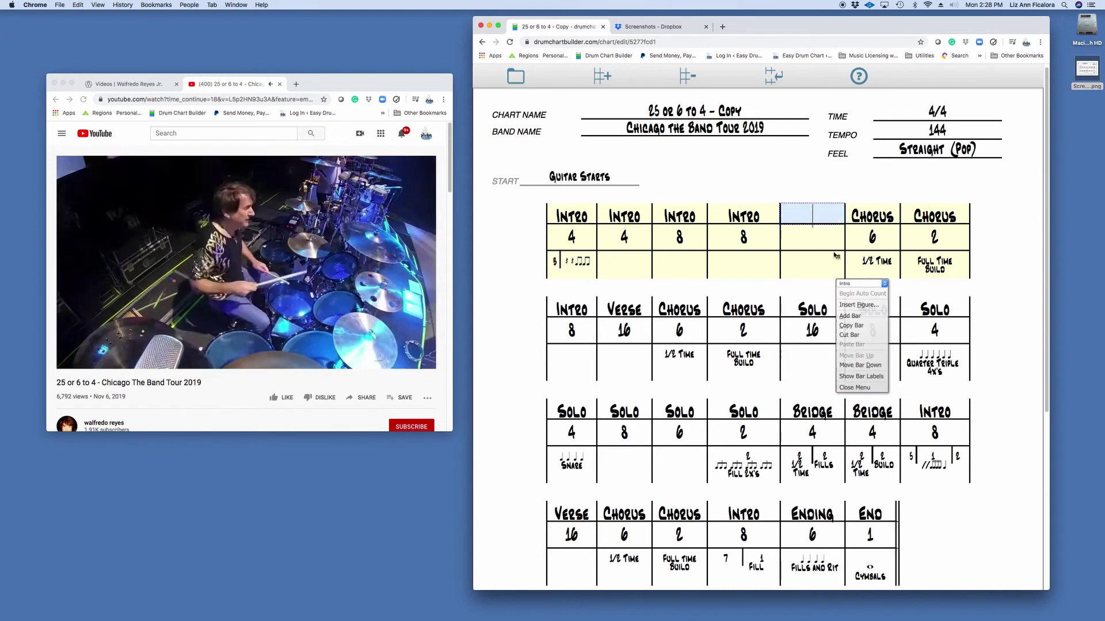
left_click(850, 284)
Label the fifth bar Verse with a count of 16, then review the following Chorus bars
left_click(851, 291)
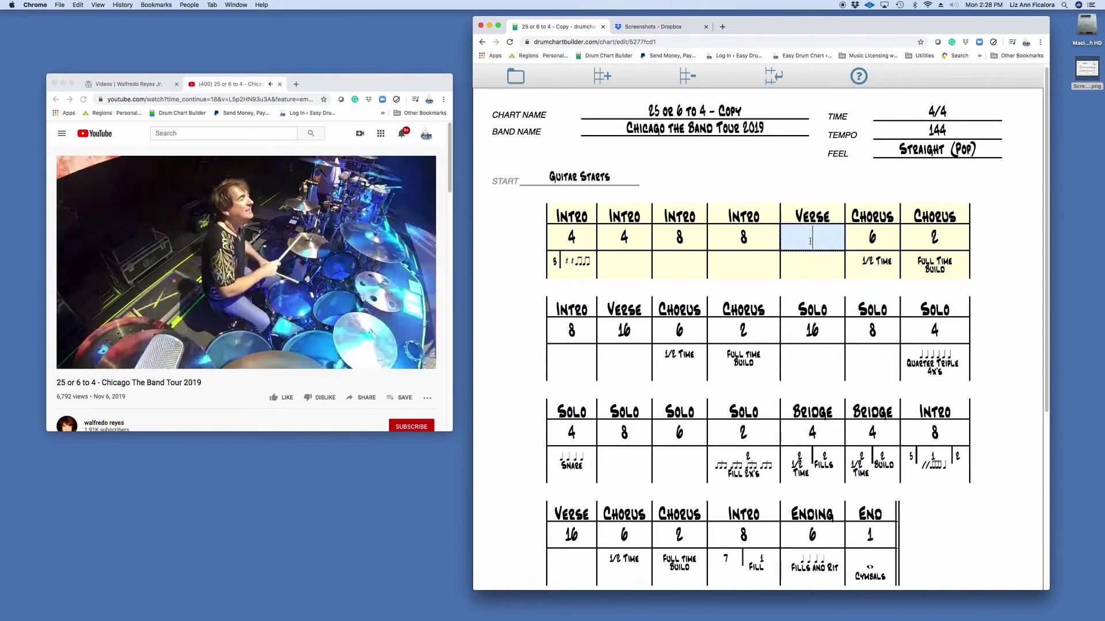
left_click(854, 284)
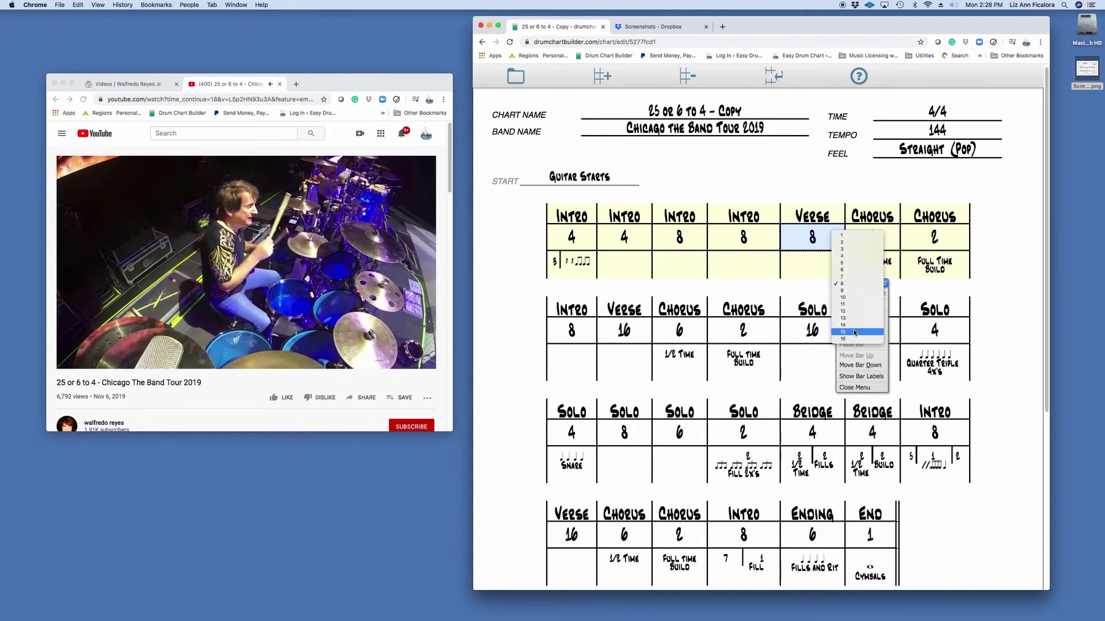
left_click(856, 339)
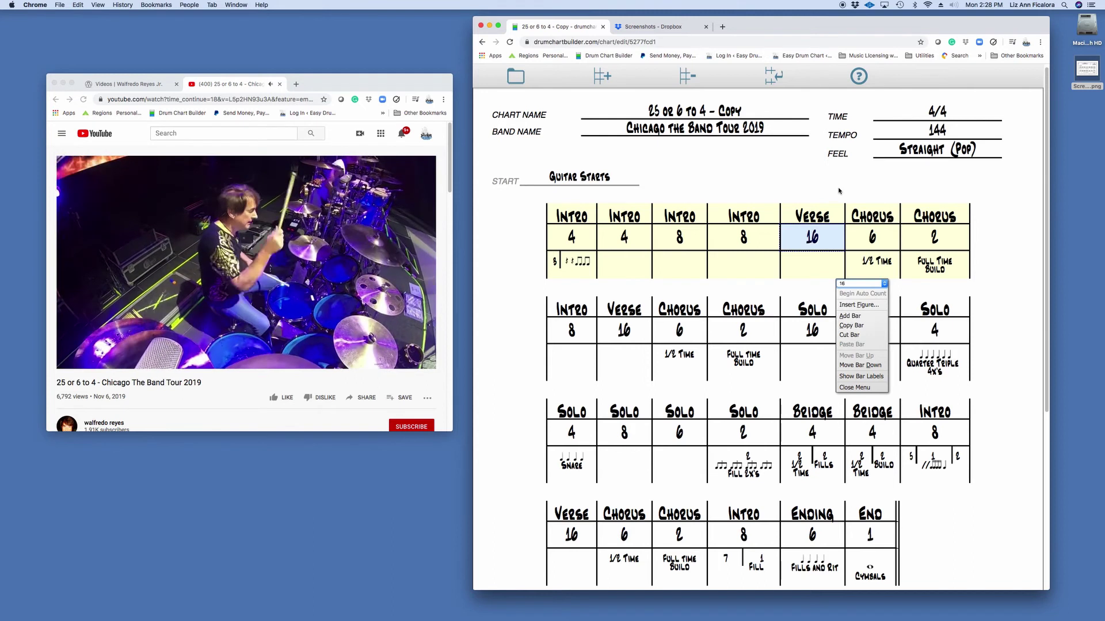
left_click(888, 236)
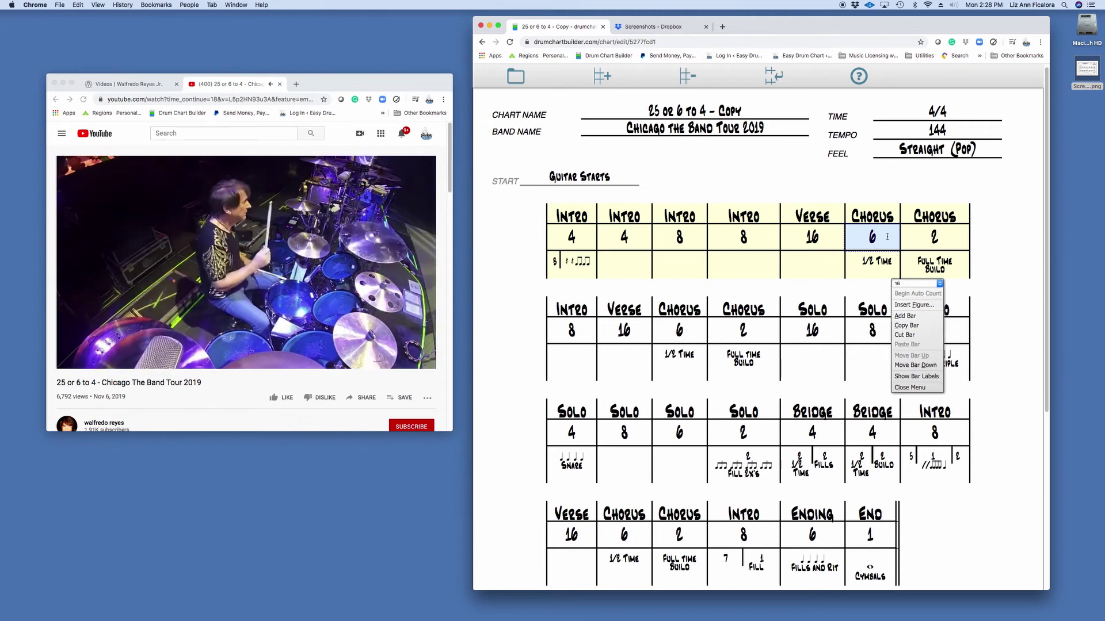
left_click(953, 244)
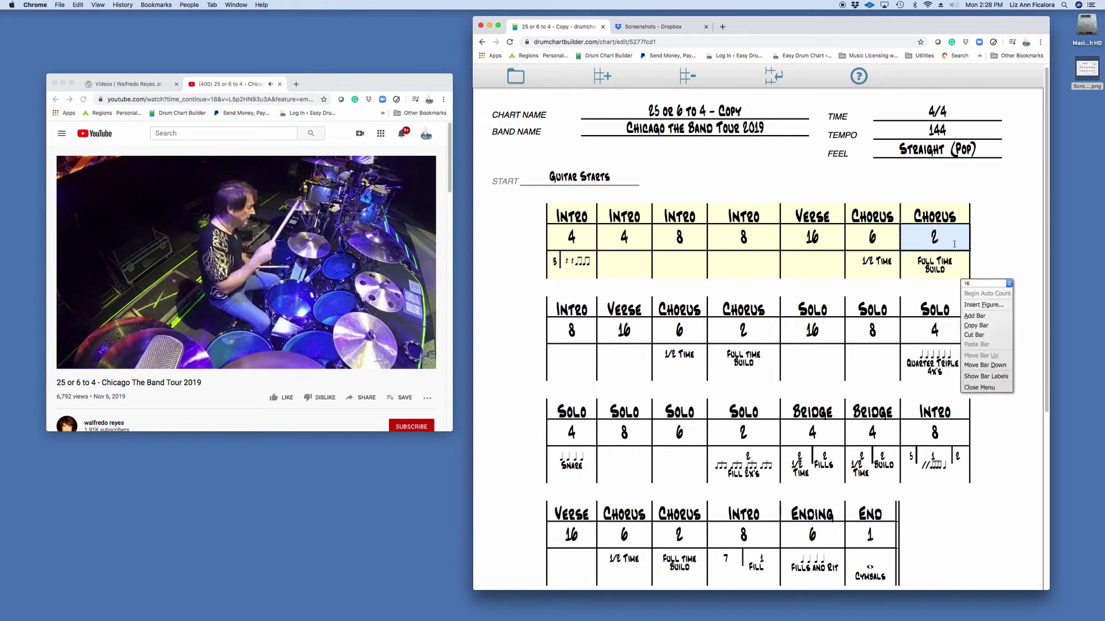
Pause the reference video and close the bar options
left_click(595, 313)
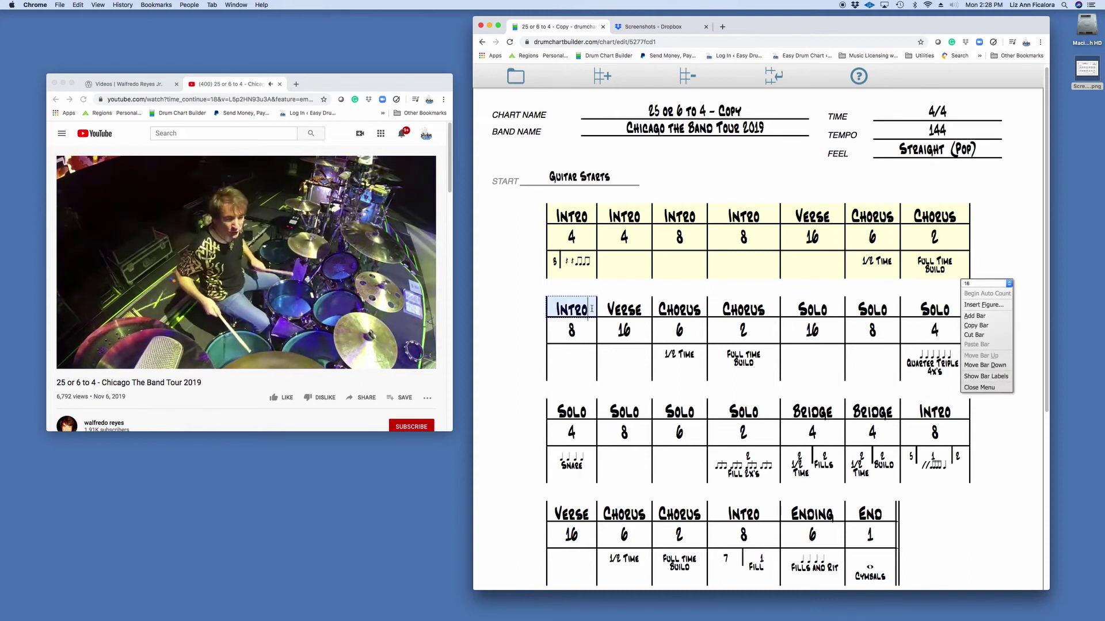
left_click(55, 360)
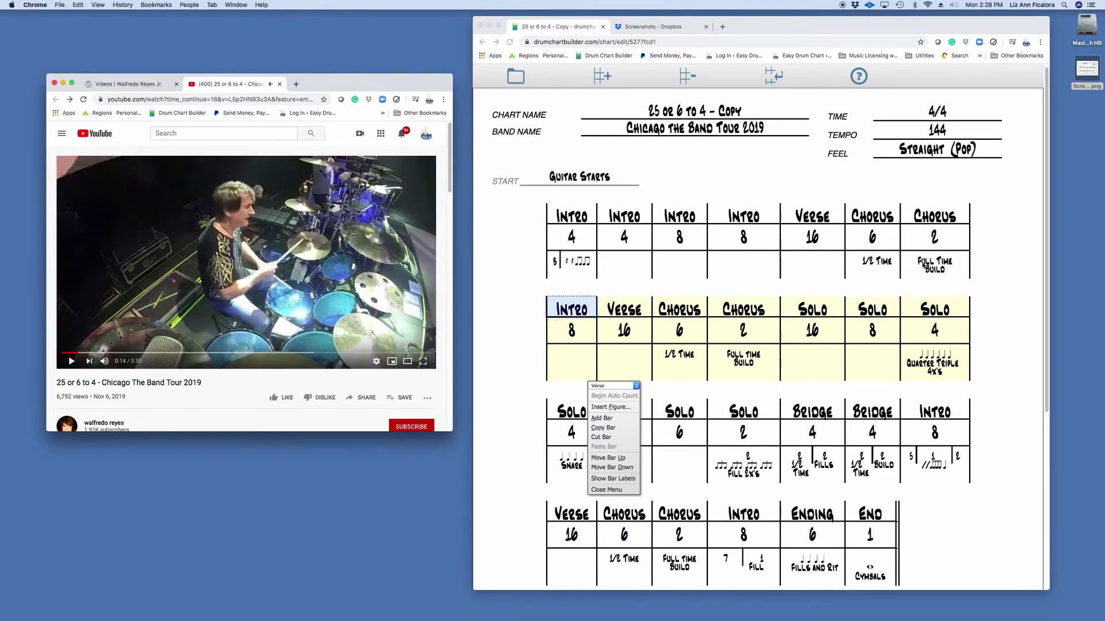
left_click(613, 493)
left_click(611, 490)
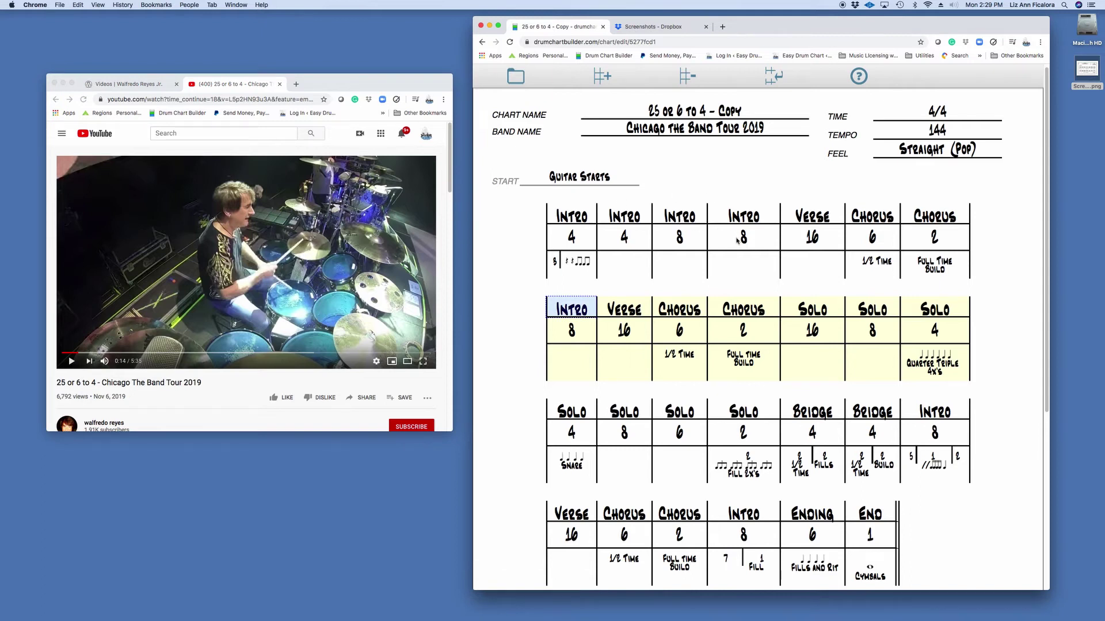
Select the fourth Intro bar's notation space, then play and pause the reference video at 0:41
left_click(758, 242)
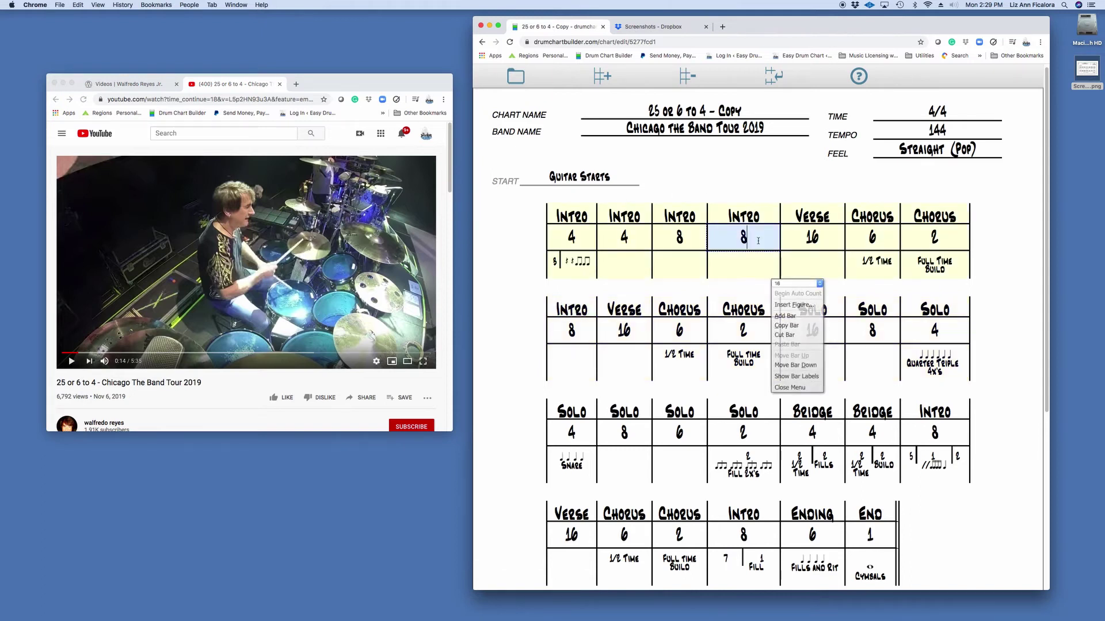
left_click(733, 262)
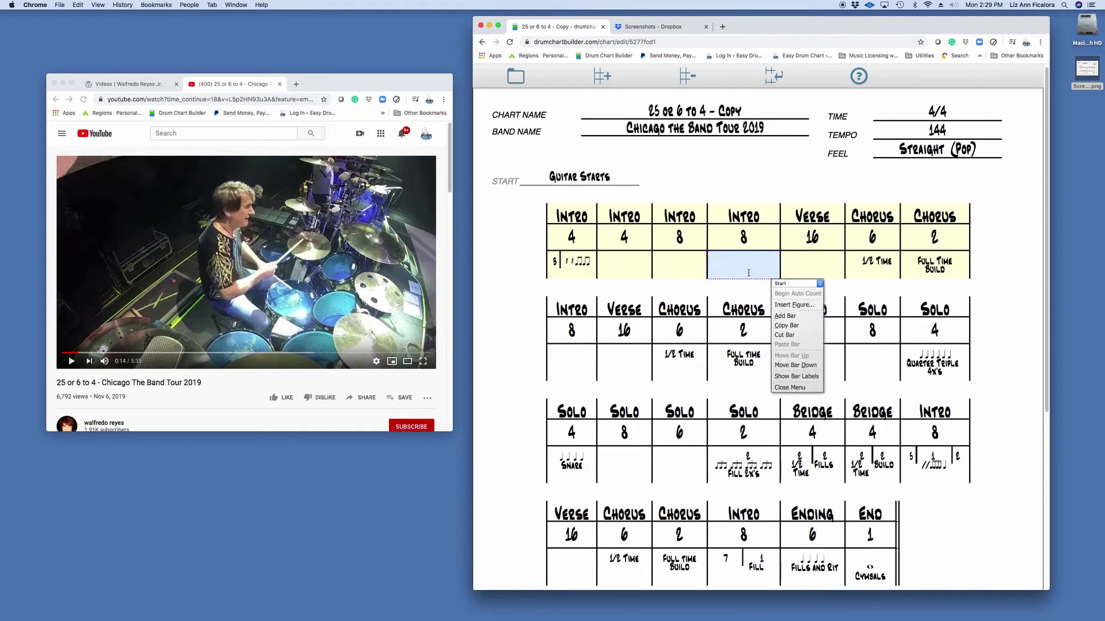
left_click(78, 355)
left_click(85, 355)
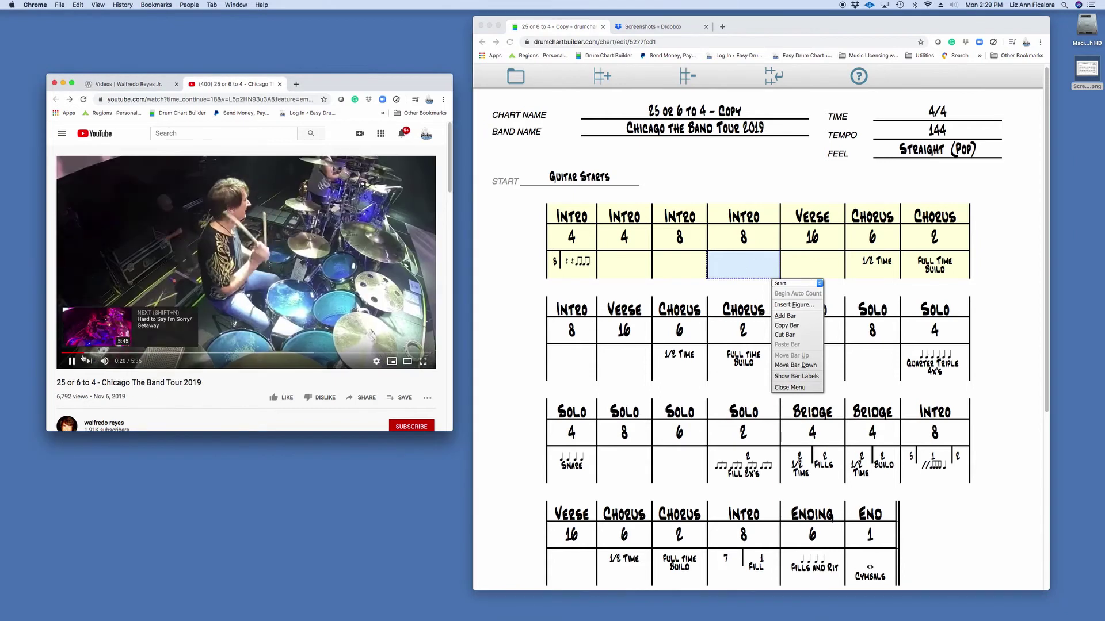
left_click(98, 354)
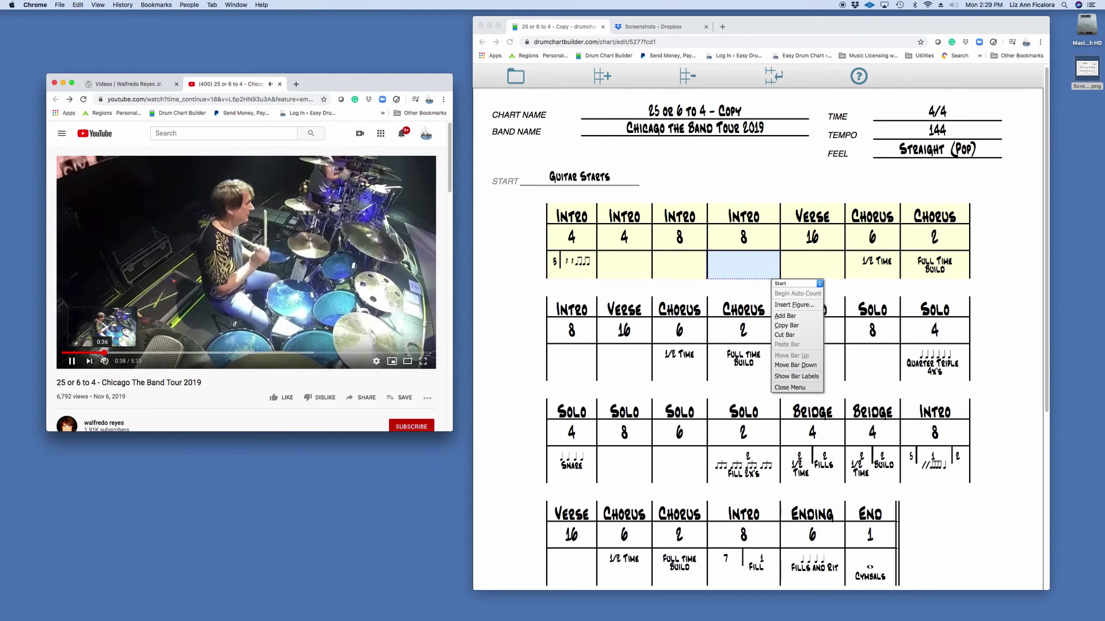
left_click(72, 362)
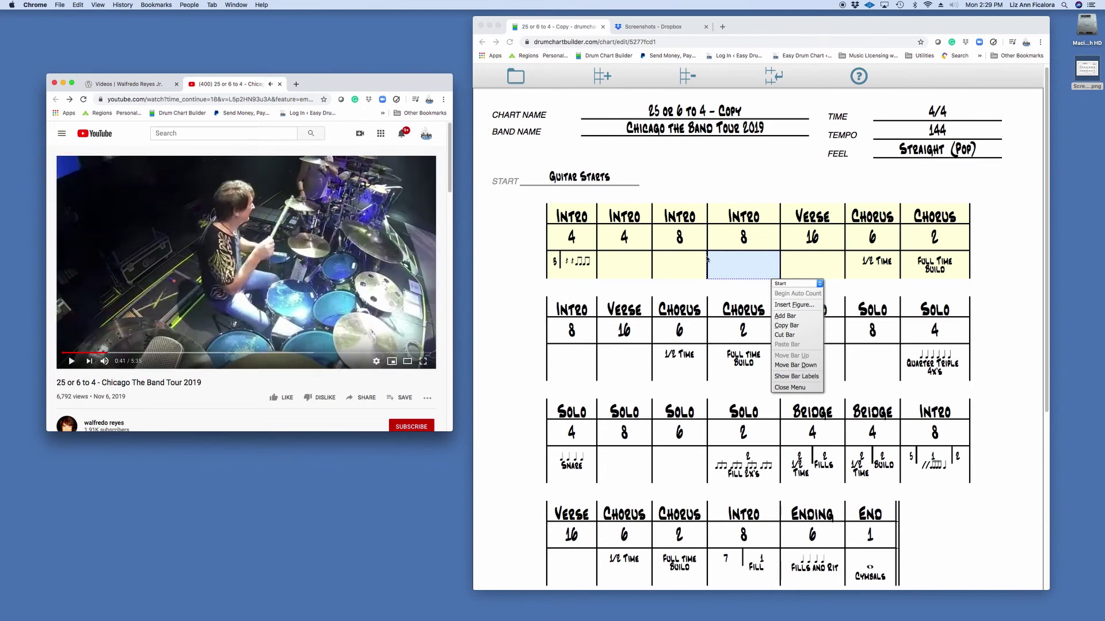
left_click(729, 258)
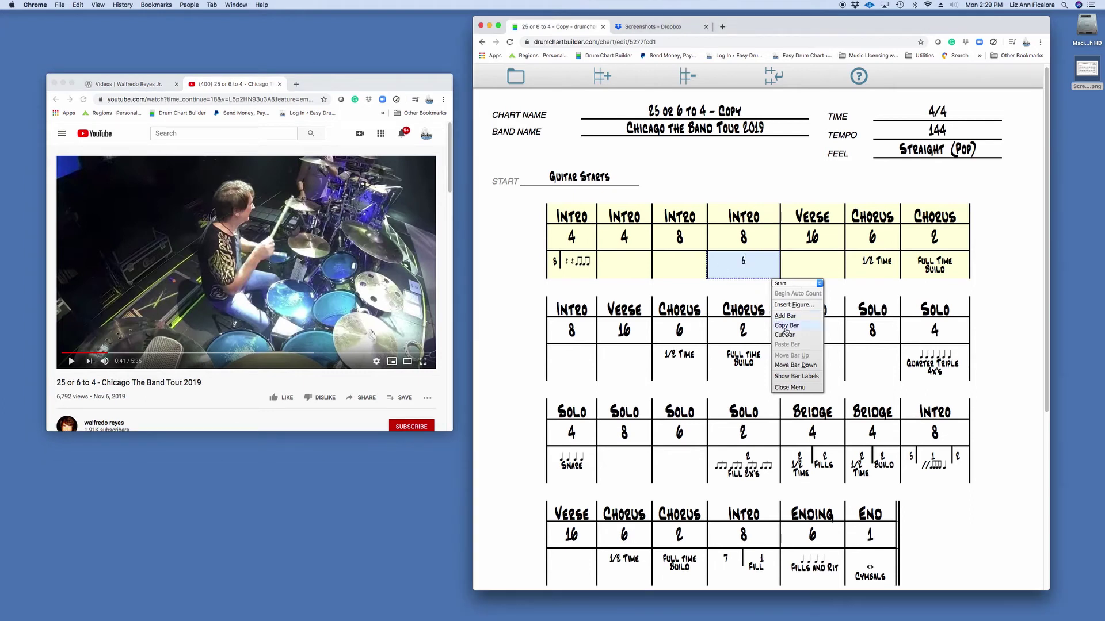
Insert a barline after the 5 and type two slashes (//) in the fourth Intro bar
left_click(793, 305)
left_click(768, 339)
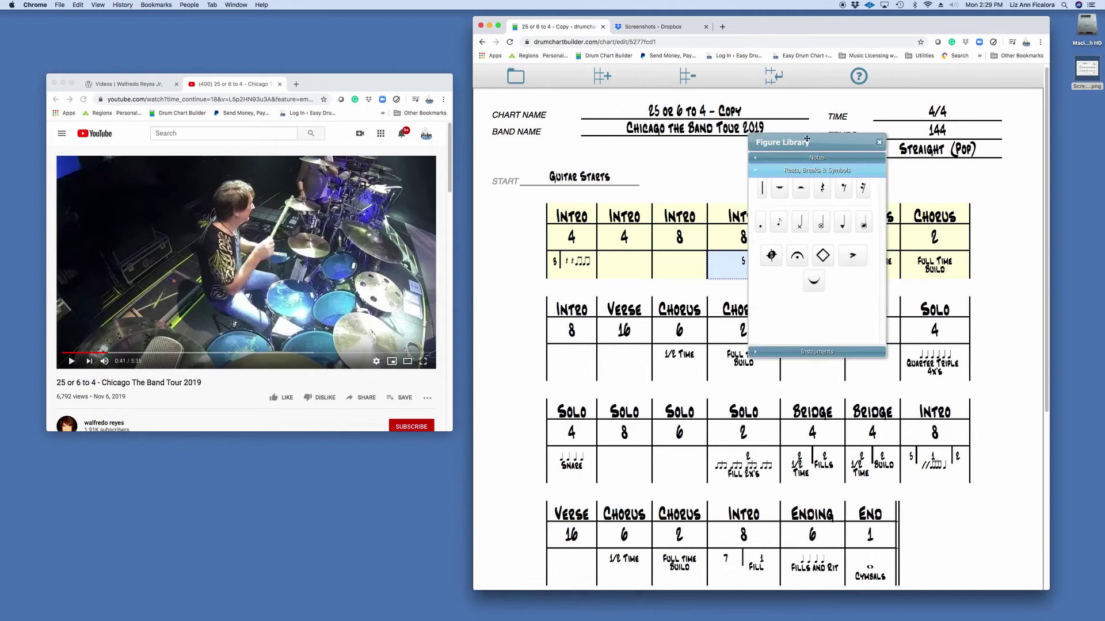
left_click_drag(807, 138, 891, 122)
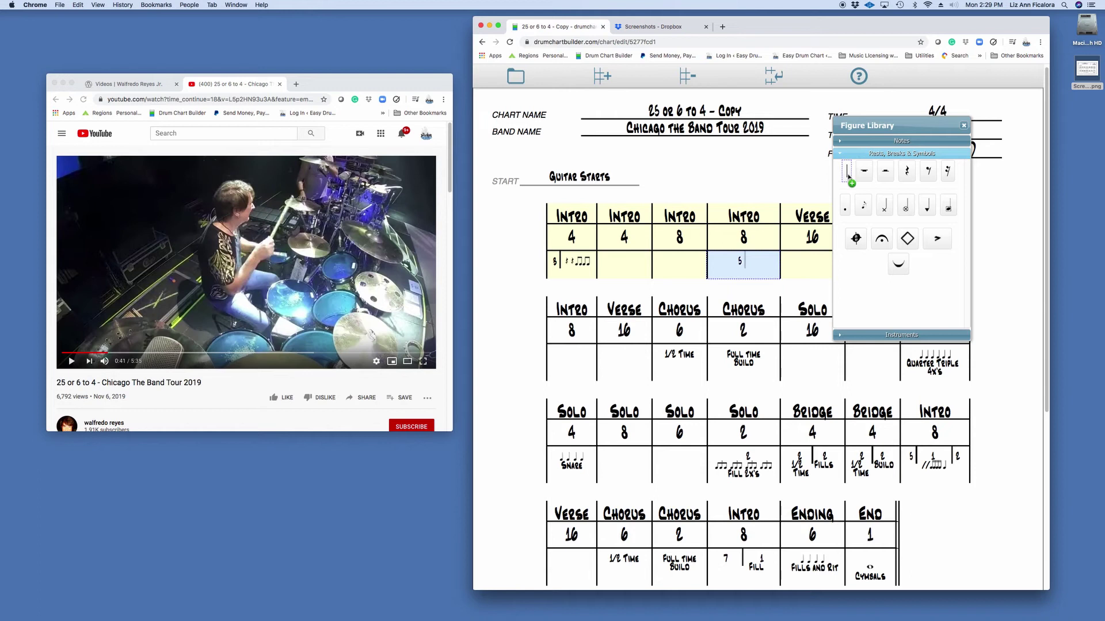
left_click_drag(848, 174, 743, 269)
right_click(755, 262)
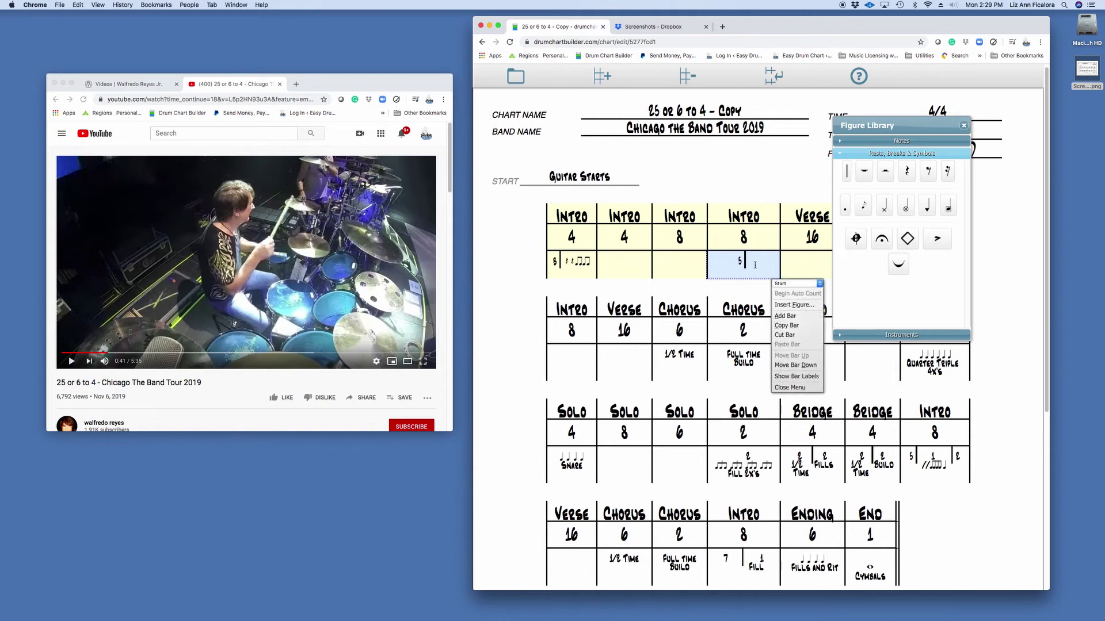
type("//")
Add a sixteenth-note group, a quarter note and a closing barline to the fill
left_click(902, 147)
left_click(903, 277)
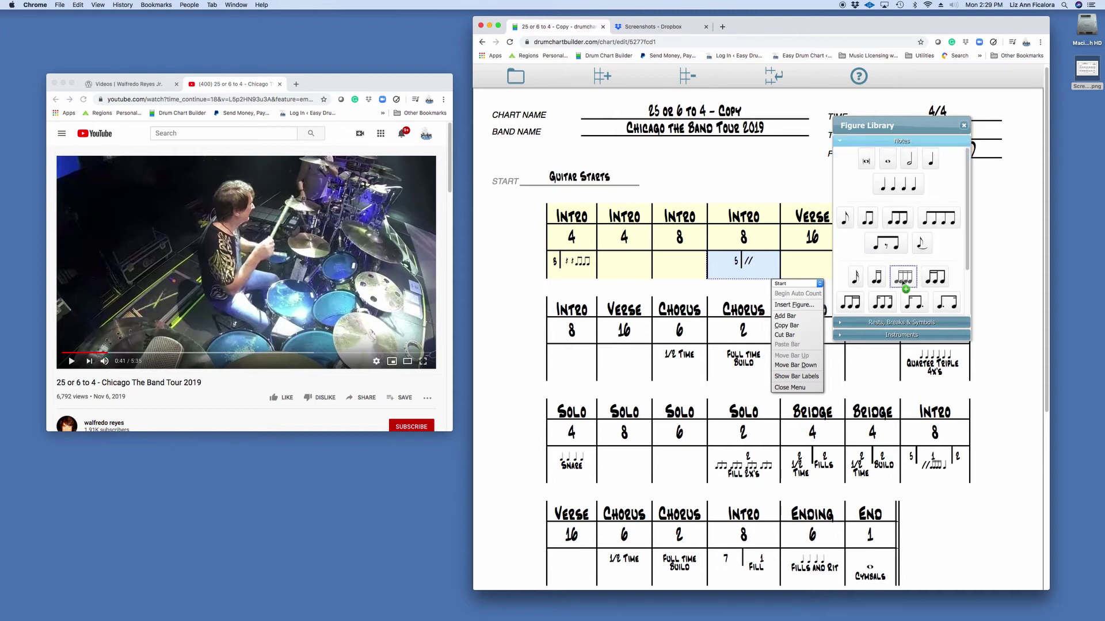
left_click(930, 160)
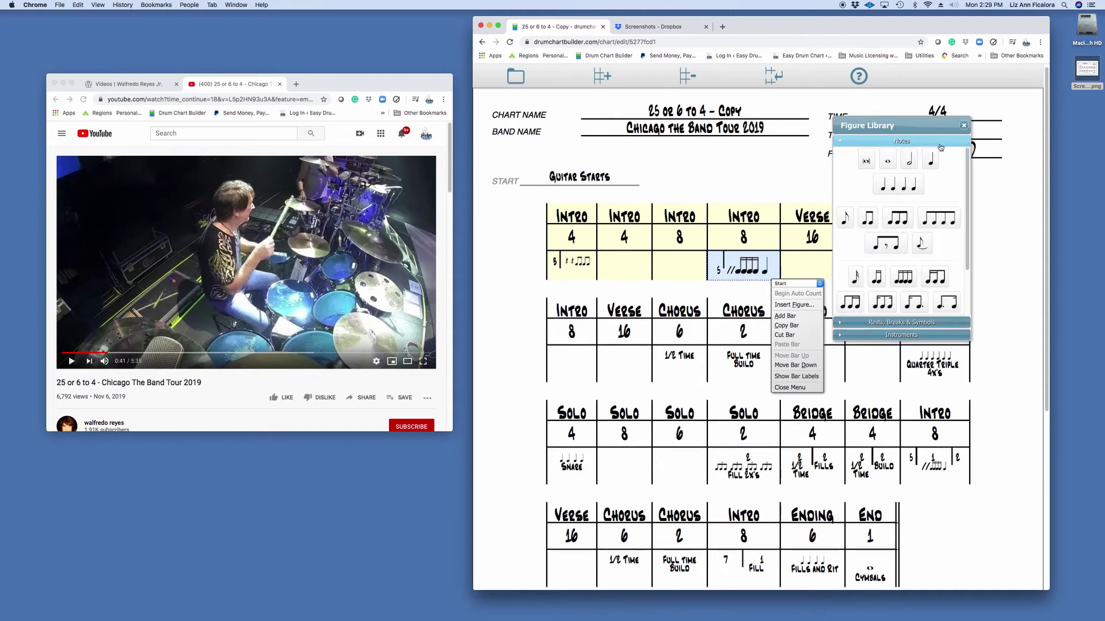
left_click(790, 388)
left_click(901, 323)
left_click(849, 172)
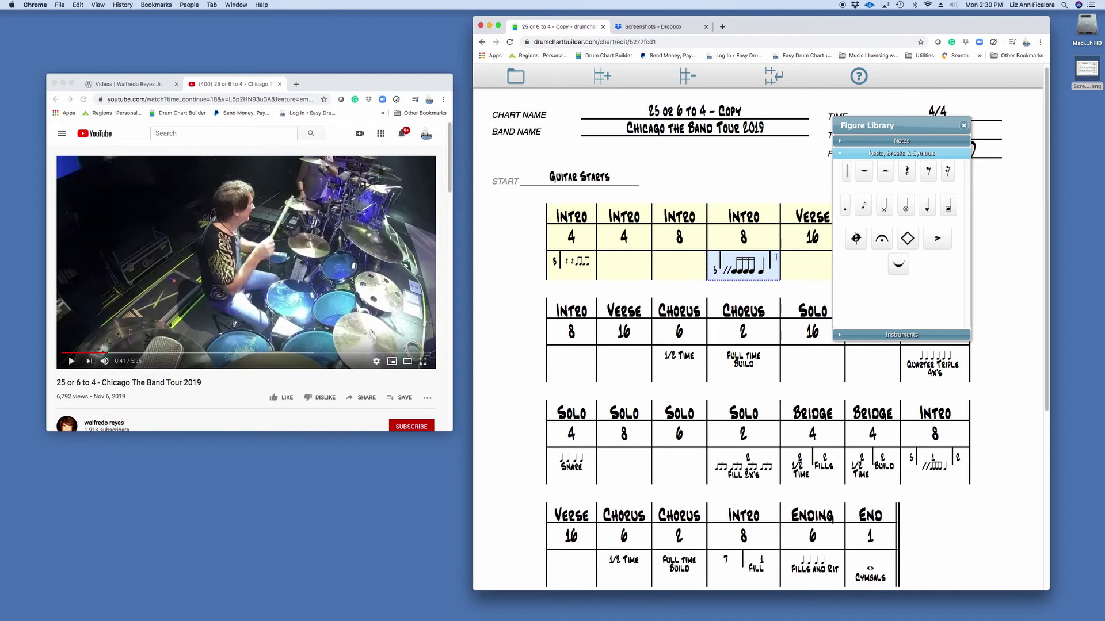
Type 2 after the closing barline, then close the figure library and bar options
right_click(777, 261)
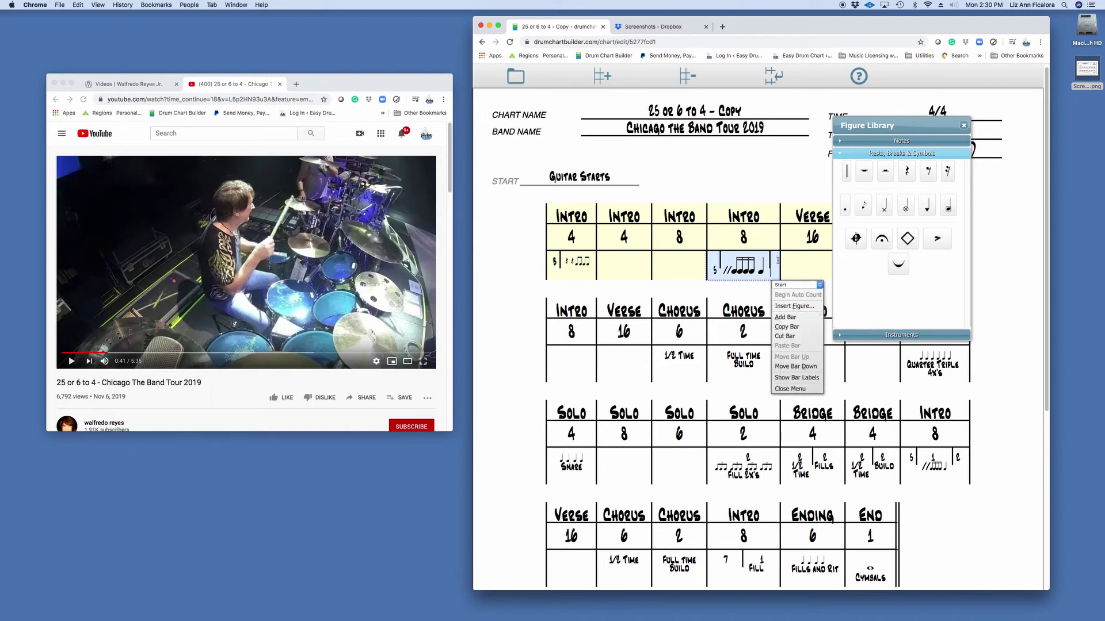
type("2")
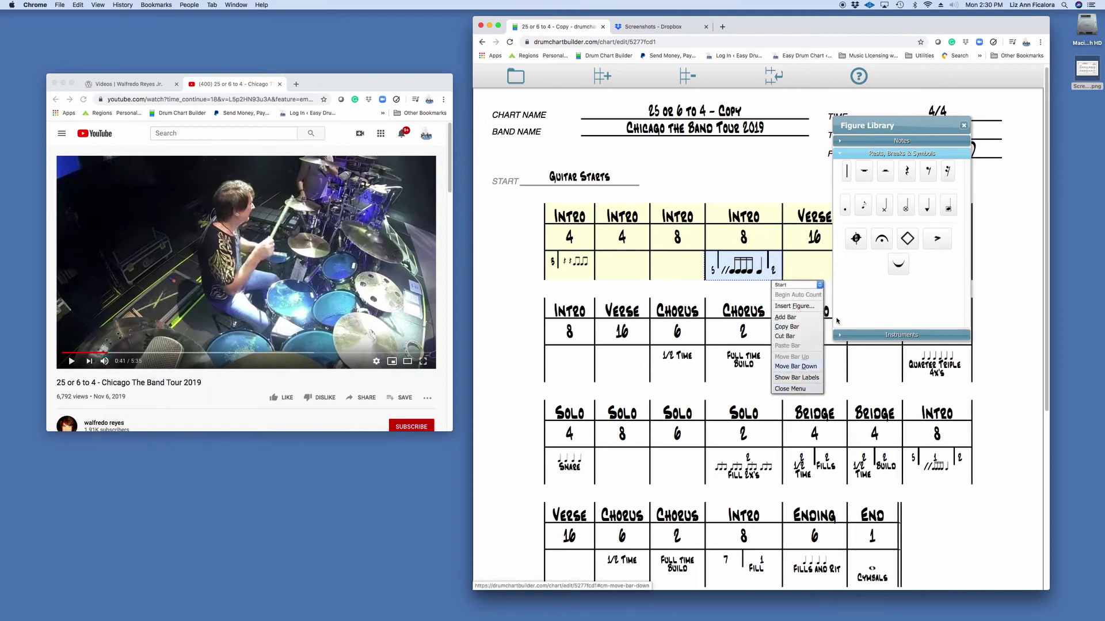
left_click(963, 125)
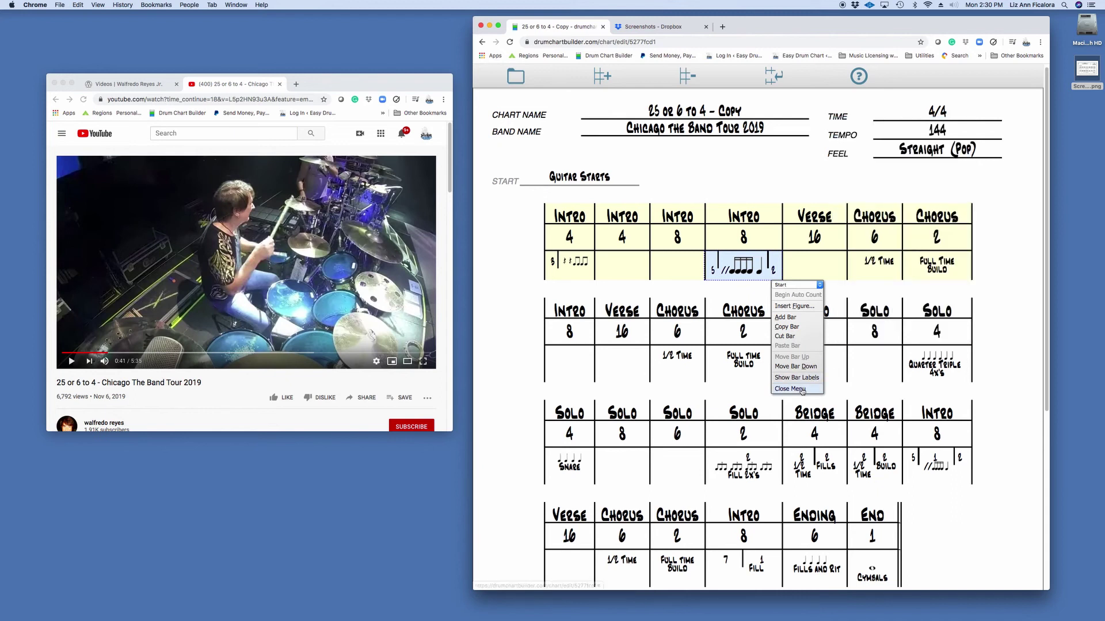
left_click(805, 389)
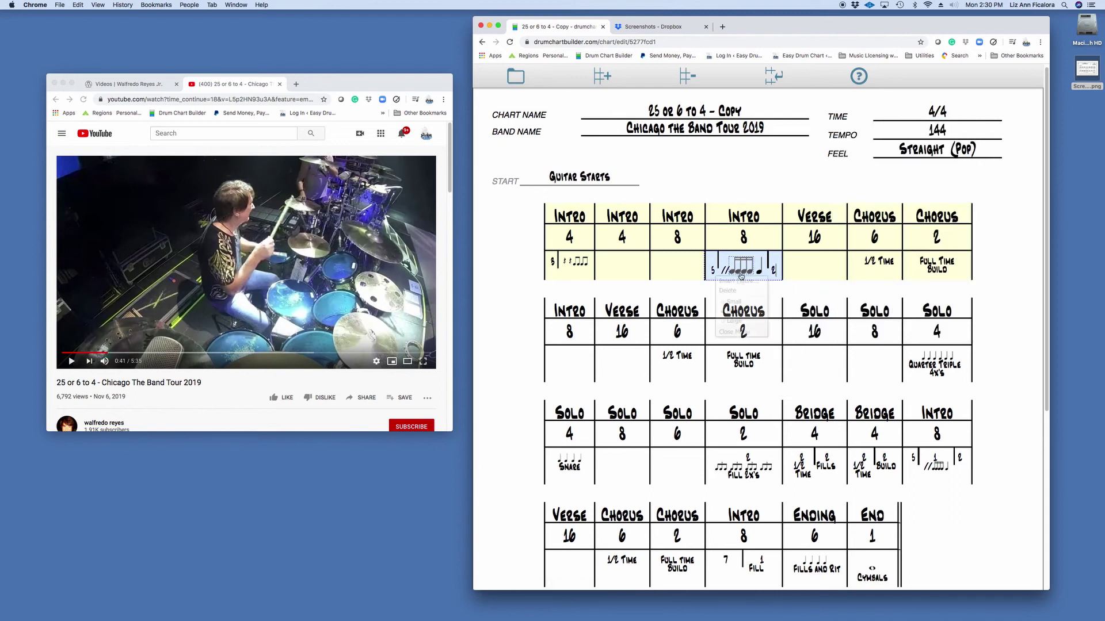
Resize the fill figures to Small so they fit the bar
right_click(740, 275)
left_click(736, 305)
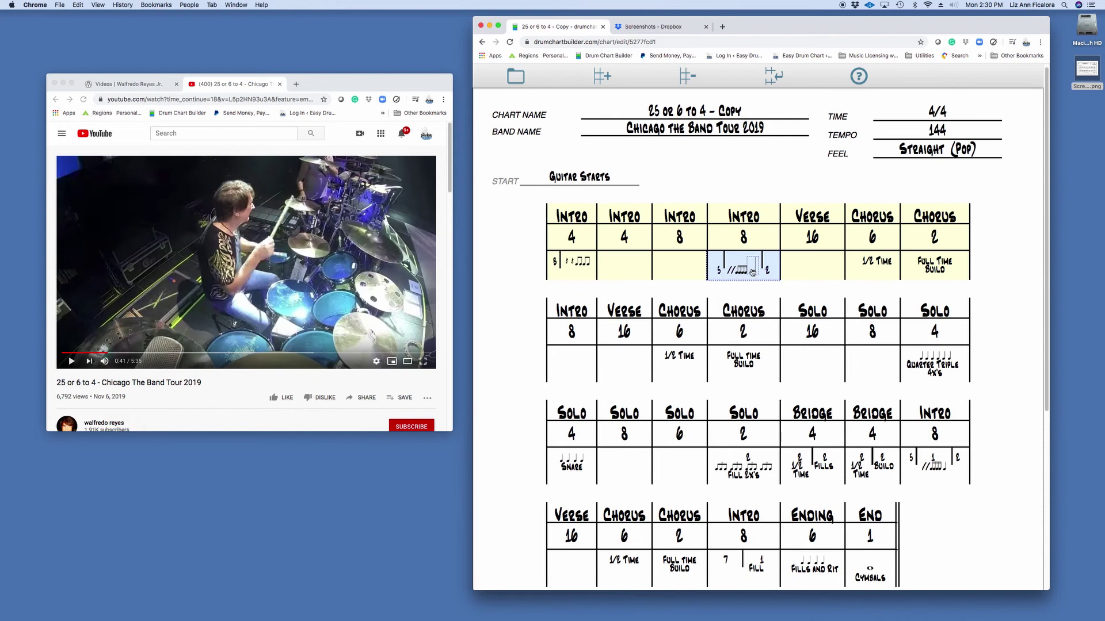
right_click(752, 286)
left_click(749, 304)
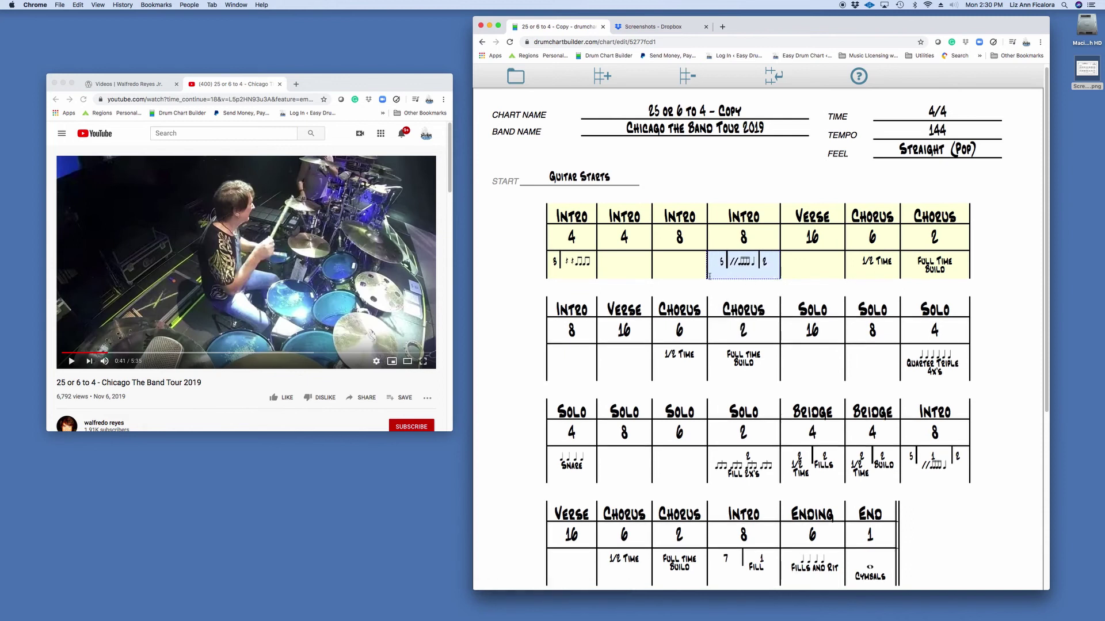
left_click(809, 263)
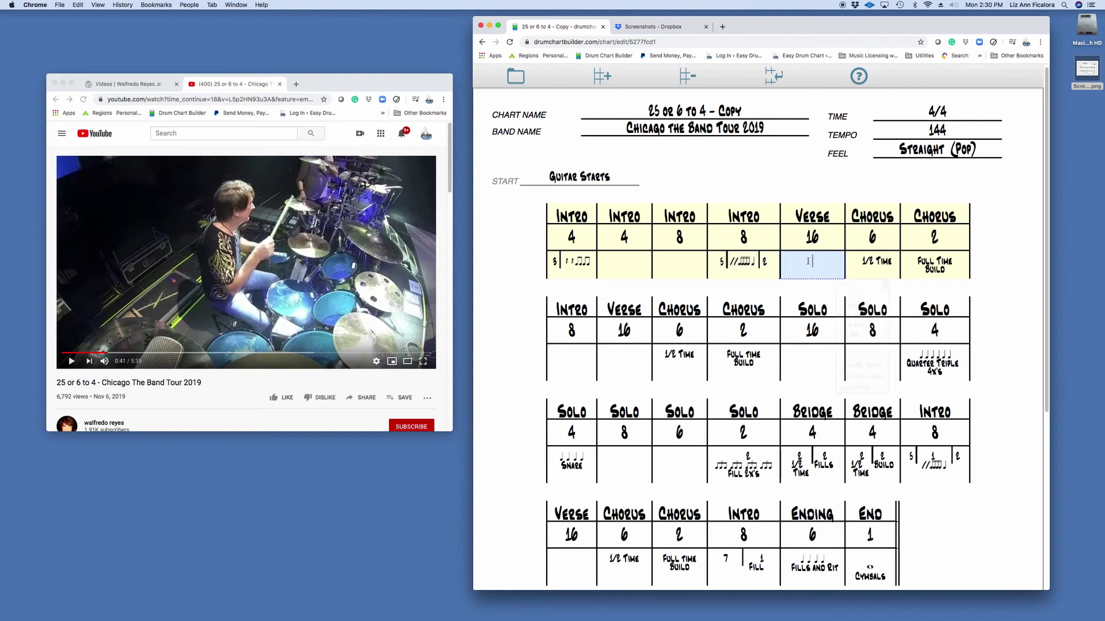
right_click(808, 261)
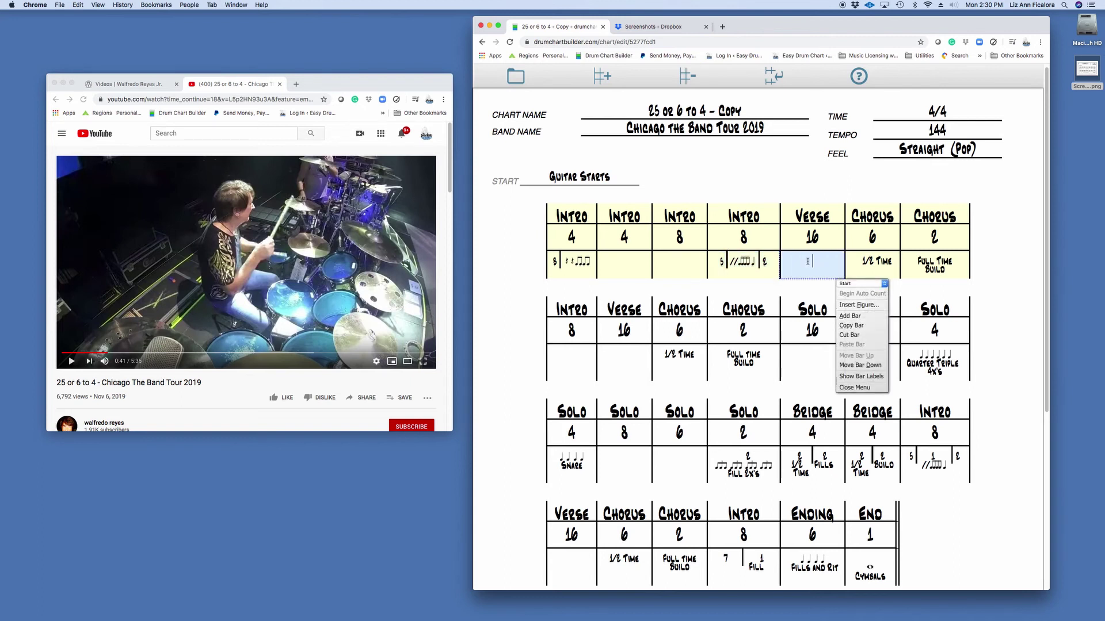
type("eee")
key("BackSpace")
key("BackSpace")
key("BackSpace")
right_click(799, 265)
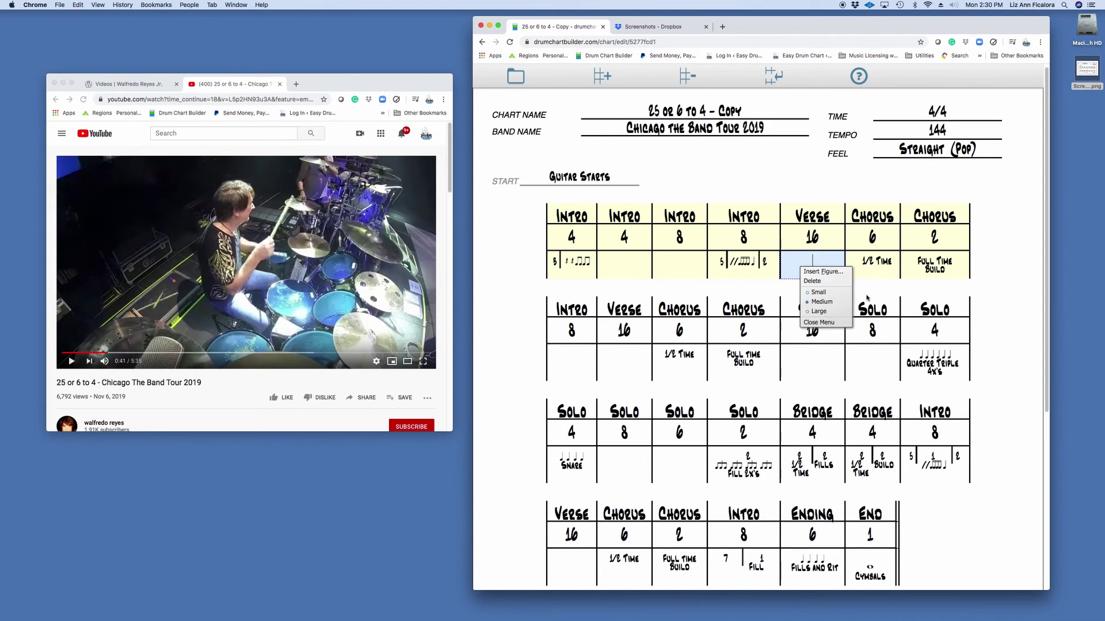
left_click(819, 323)
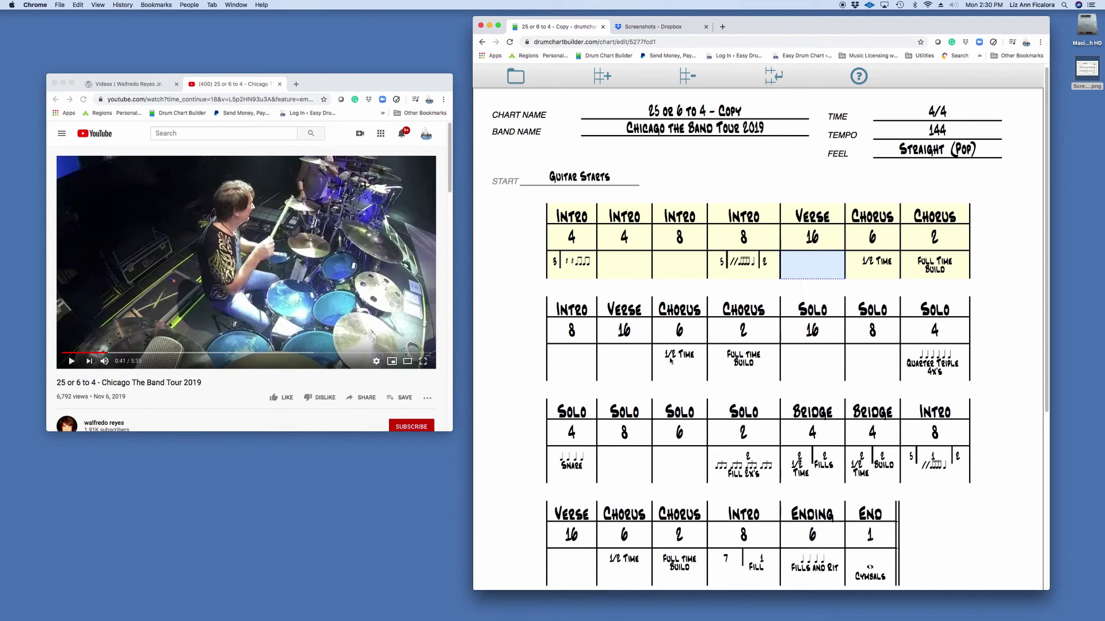
scroll(673, 393, "down", 5)
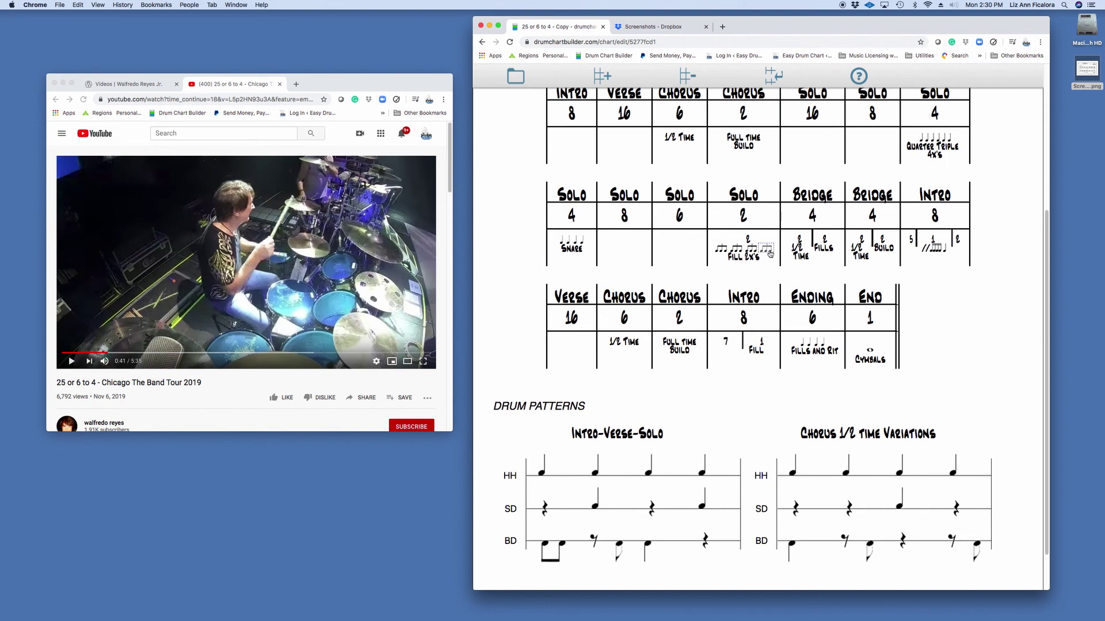
scroll(961, 336, "up", 4)
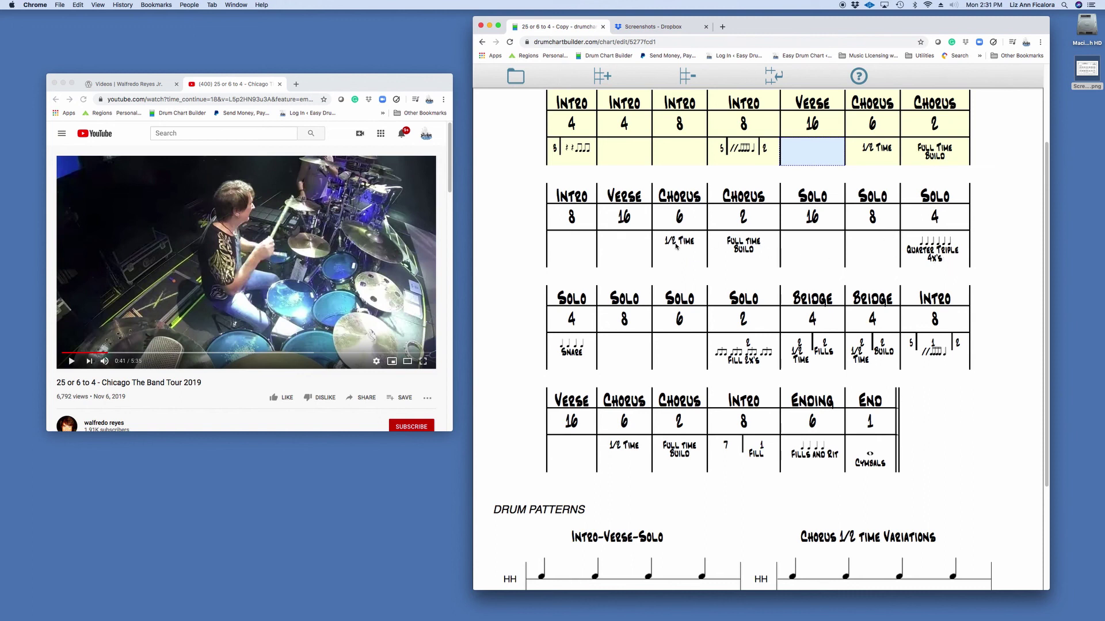
scroll(742, 241, "up", 1)
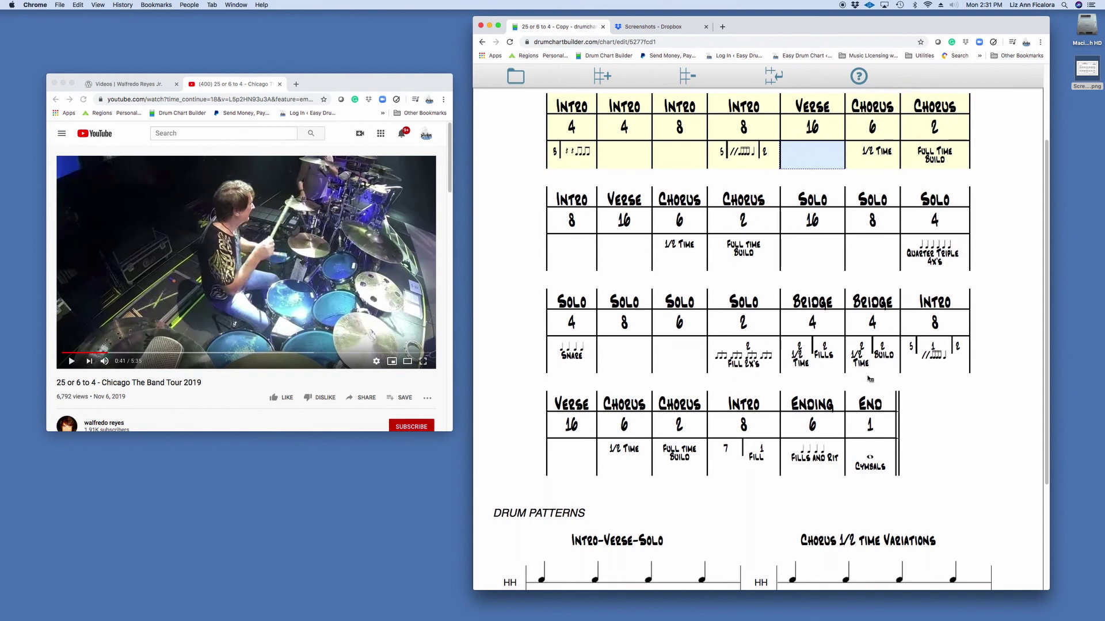
scroll(928, 413, "up", 1)
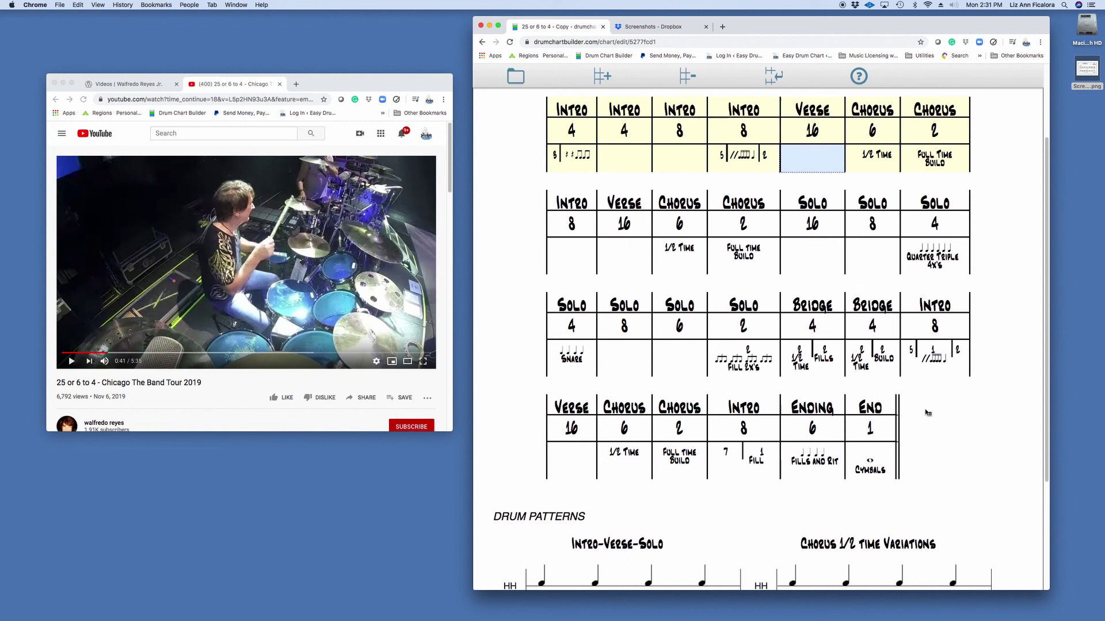
scroll(927, 413, "up", 5)
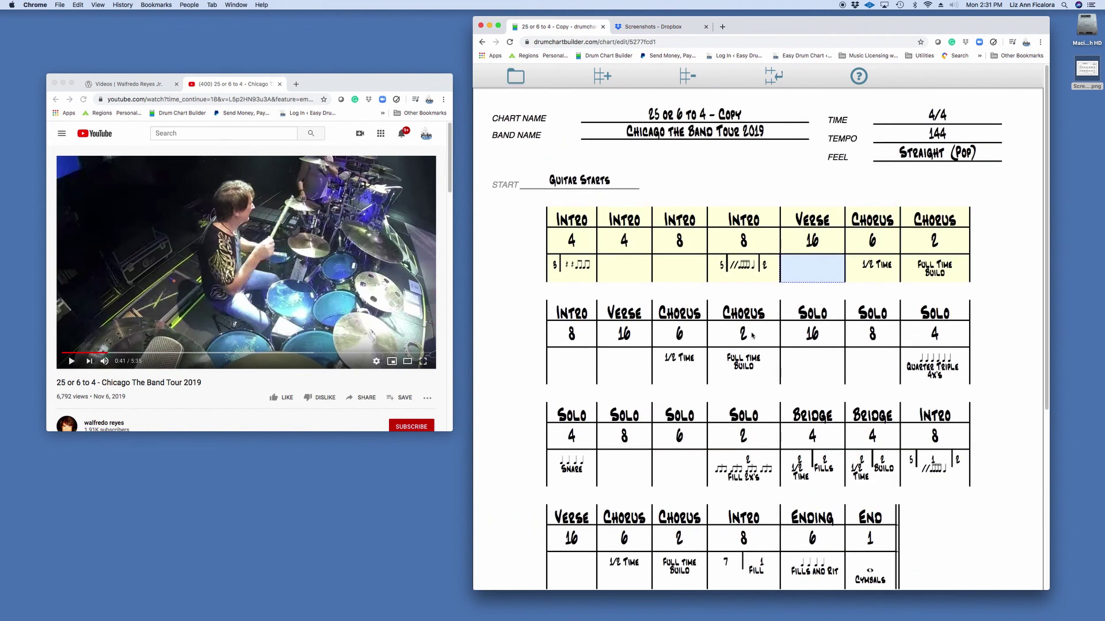